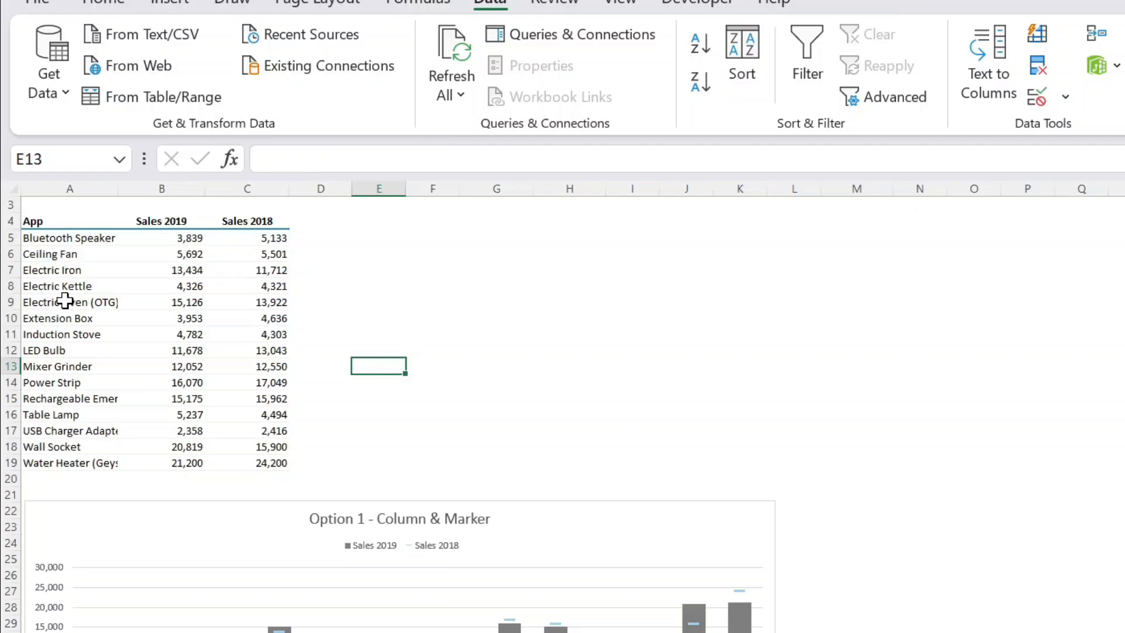
Step: Review the sales table in rows 4 to 19 and the Option 1 and Option 2 charts below it
left_click(11, 221)
left_click_drag(14, 235, 29, 463)
scroll(369, 460, "down", 6)
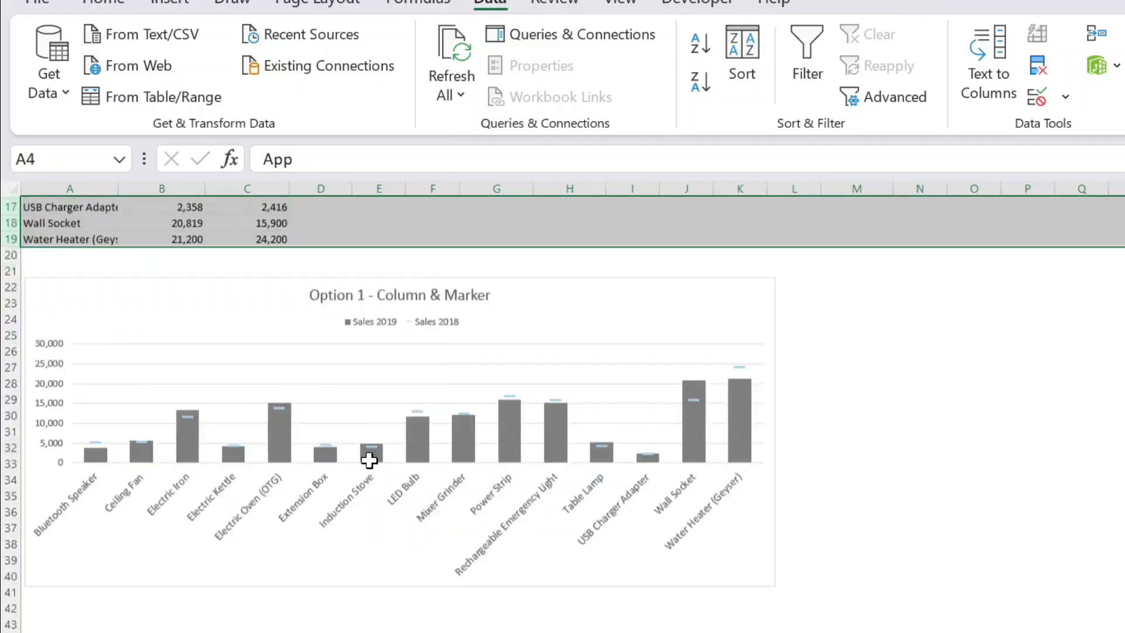
scroll(369, 460, "down", 6)
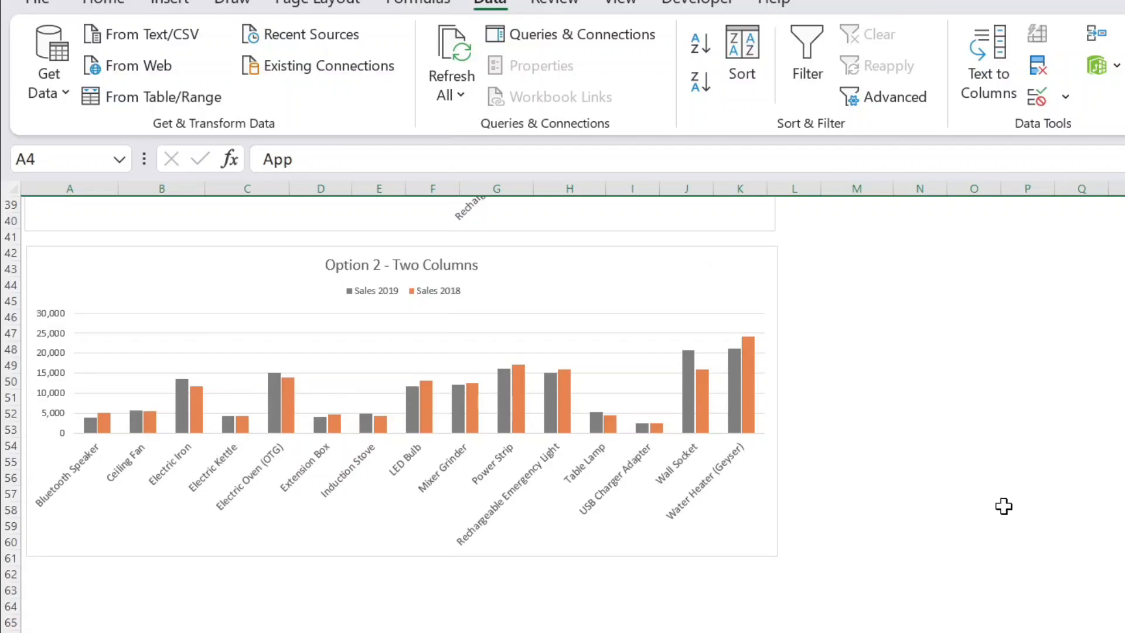
scroll(1004, 506, "up", 11)
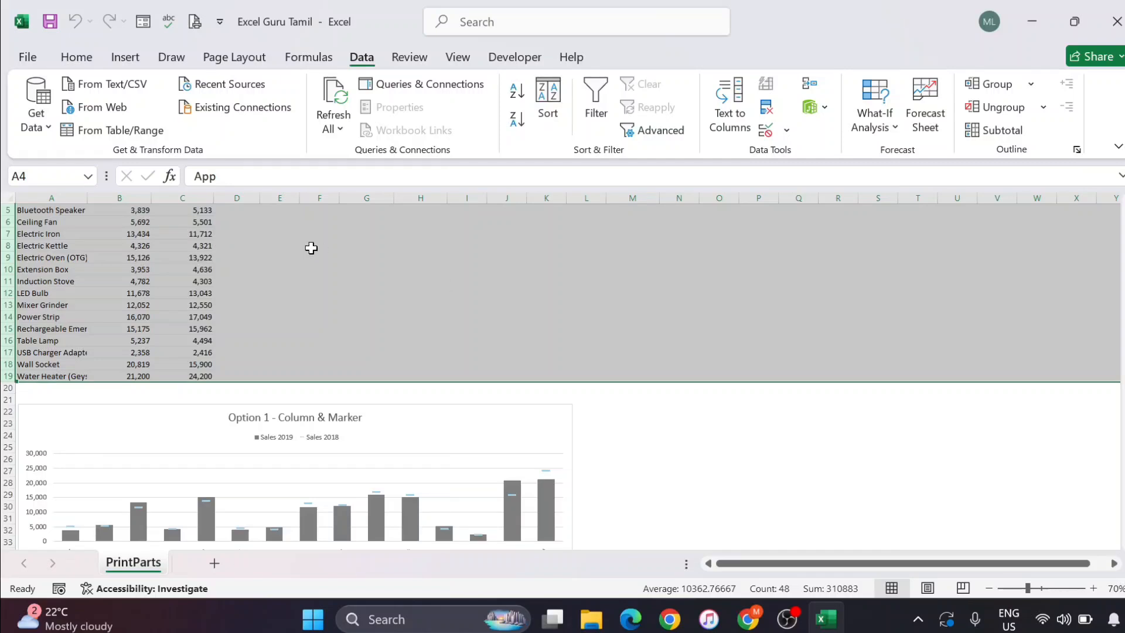
scroll(311, 246, "up", 2)
left_click(218, 288)
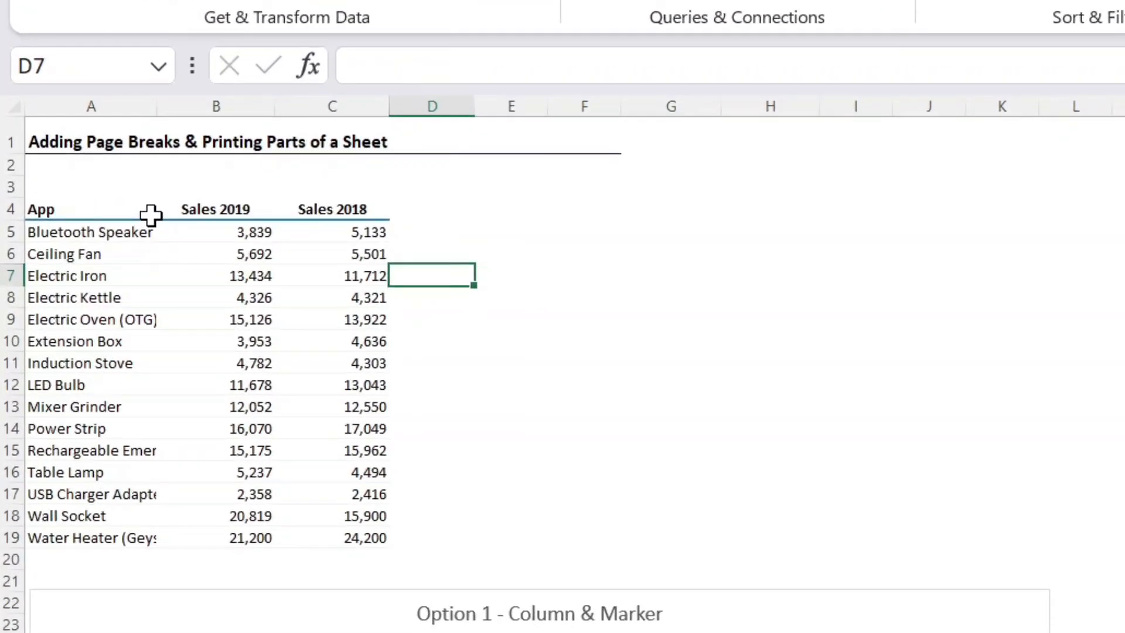
Step: Select the App and Sales 2019 columns (A4:B19) and set the print range to Print Selection
left_click_drag(93, 209, 353, 532)
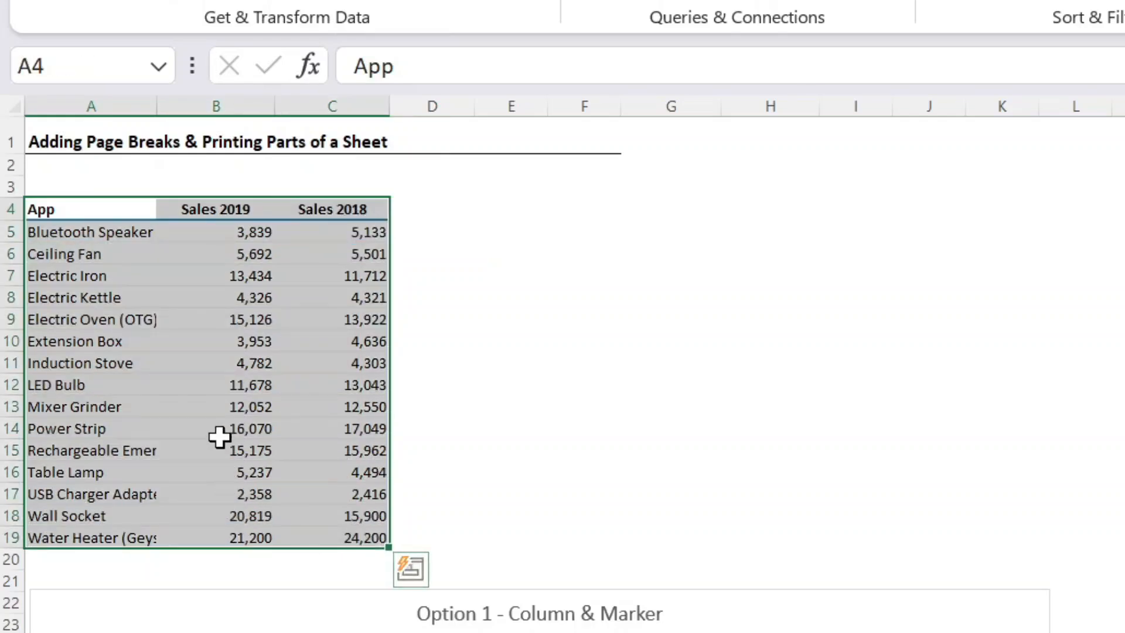
left_click(235, 527, "shift")
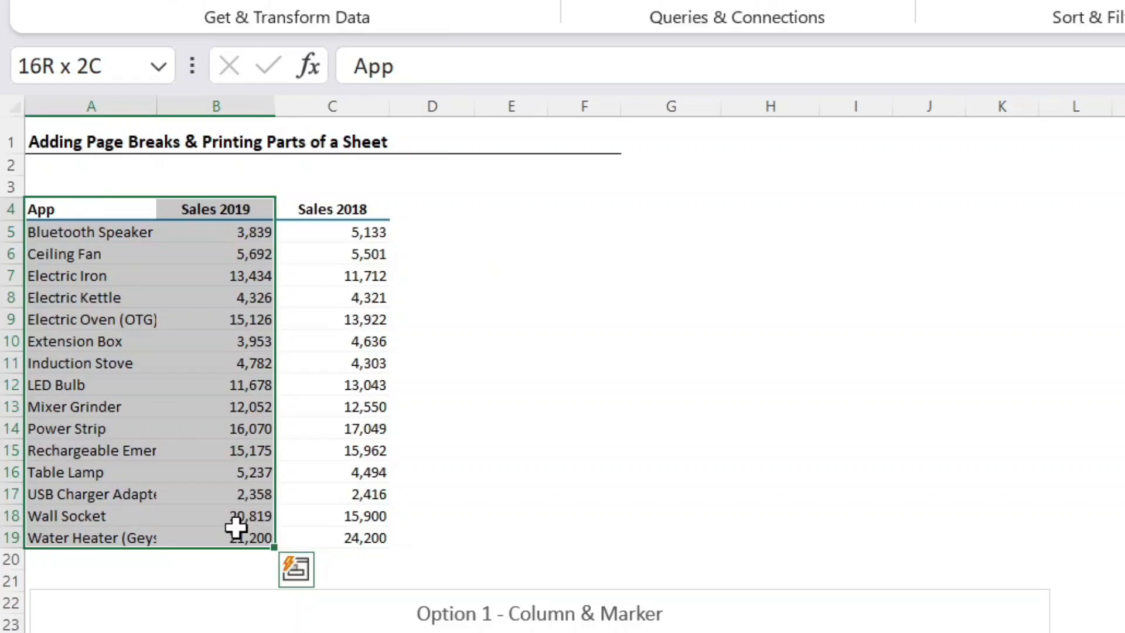
left_click_drag(88, 211, 238, 537)
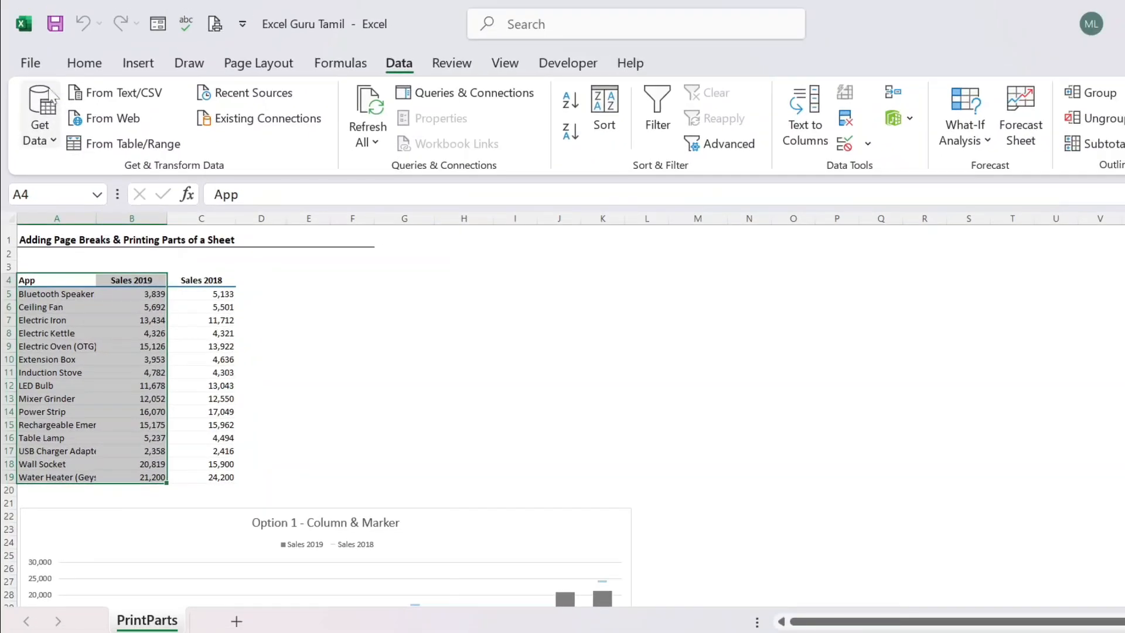
left_click(34, 65)
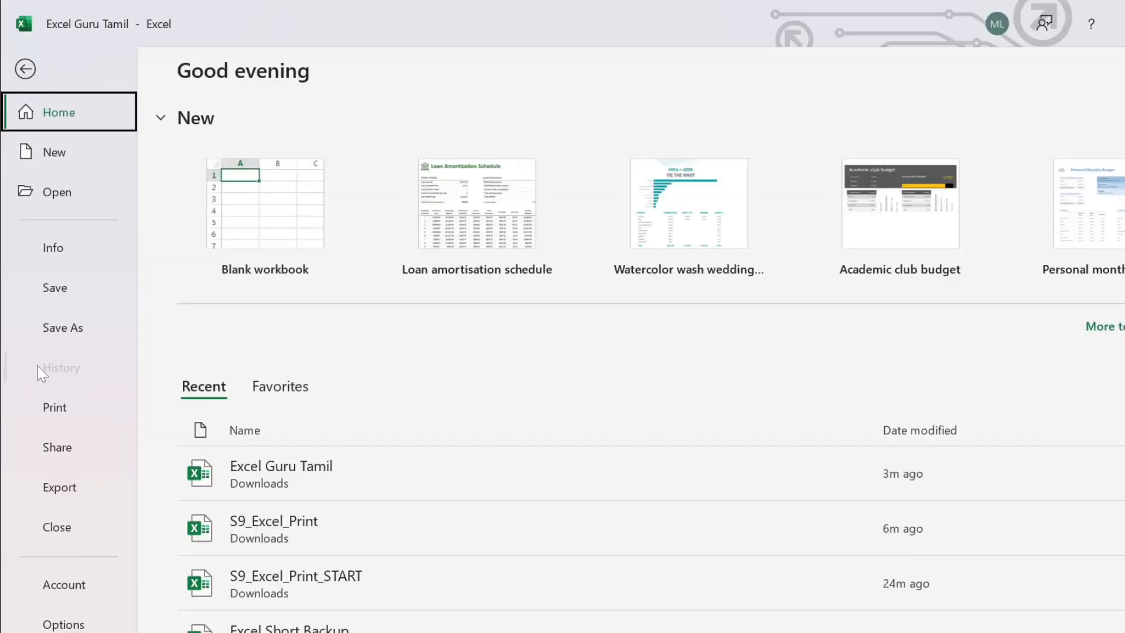
left_click(44, 407)
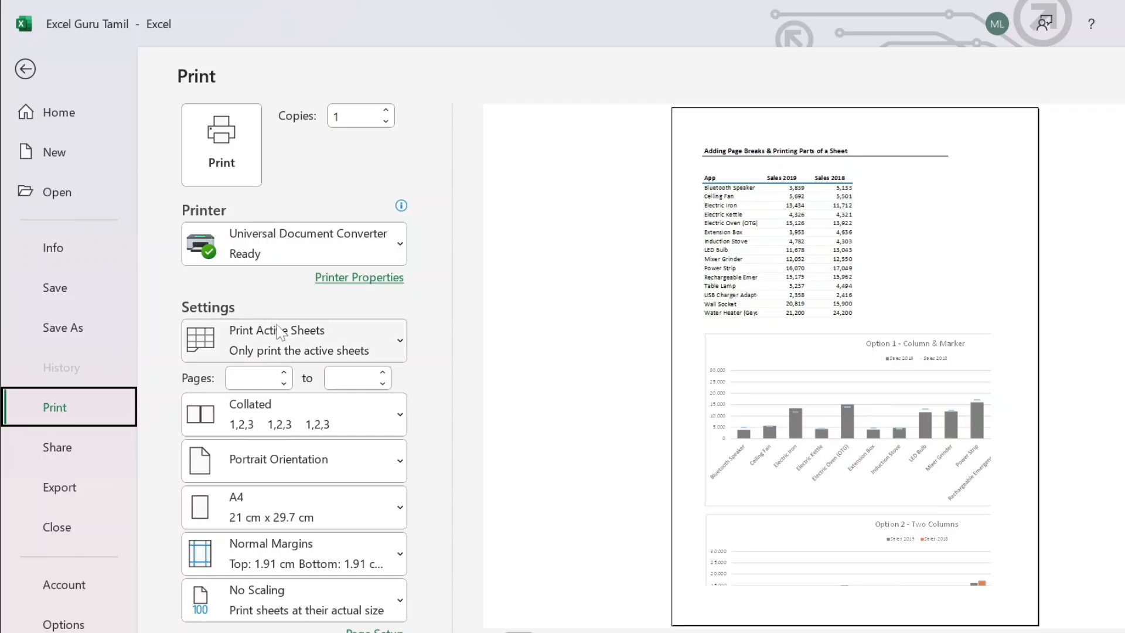
left_click(323, 349)
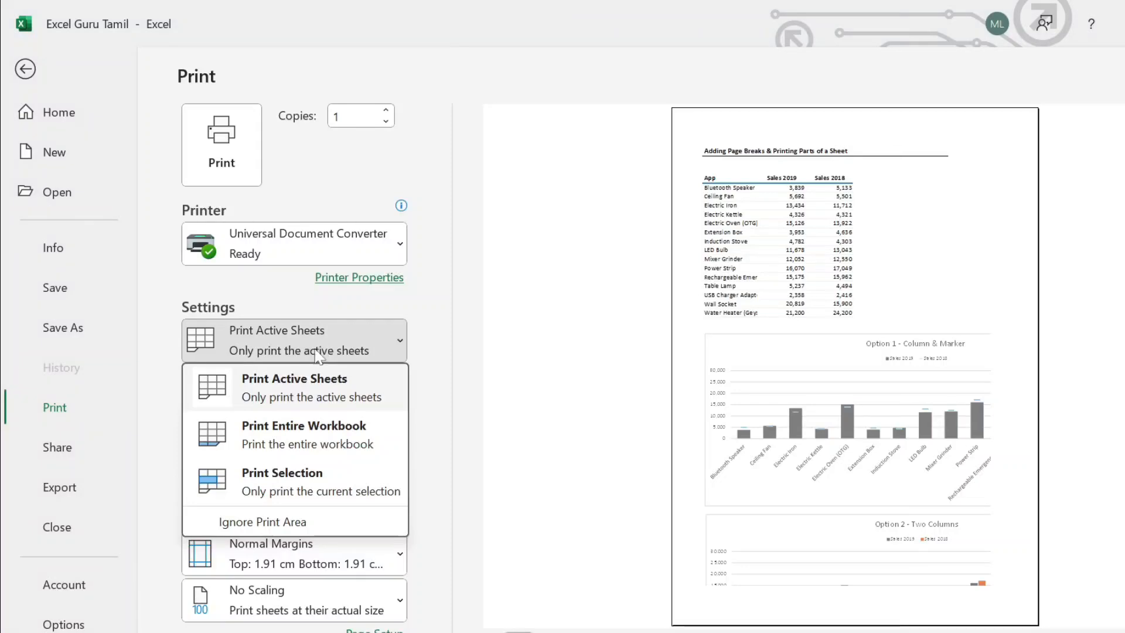
left_click(282, 495)
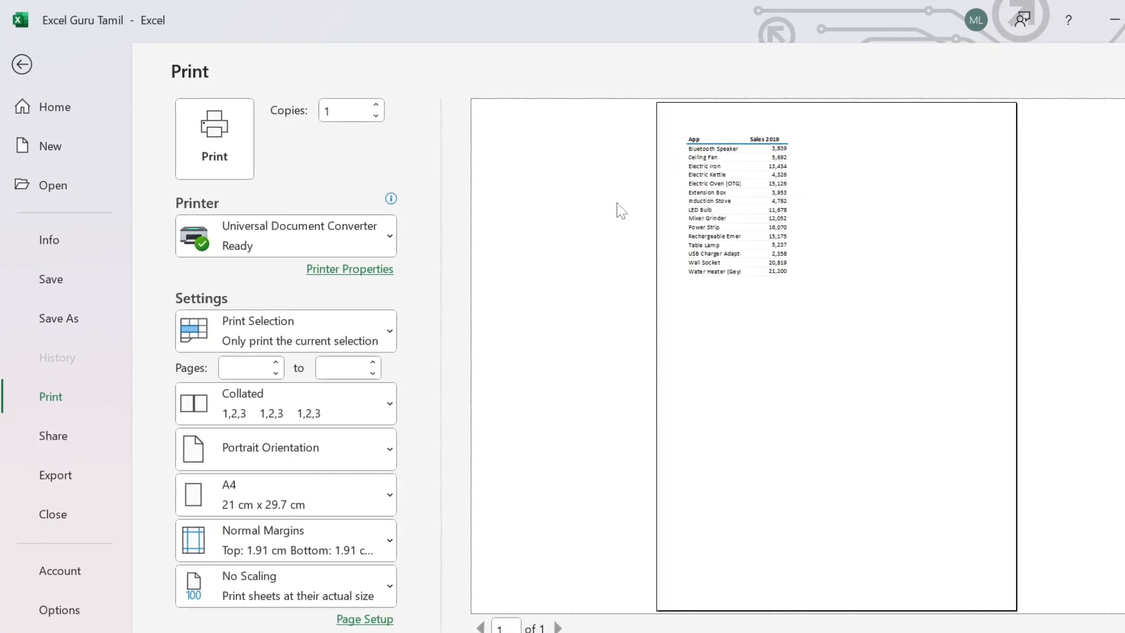
Step: Review the available print range choices and the preview of the selected cells, and return to the worksheet
left_click(245, 350)
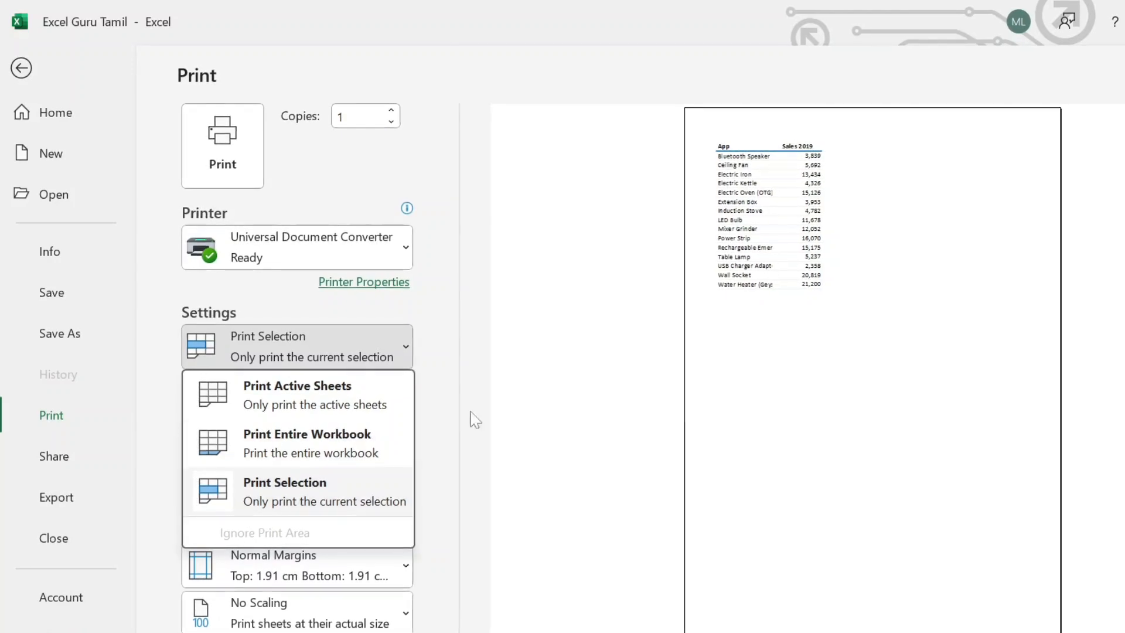
left_click(555, 375)
left_click(558, 373)
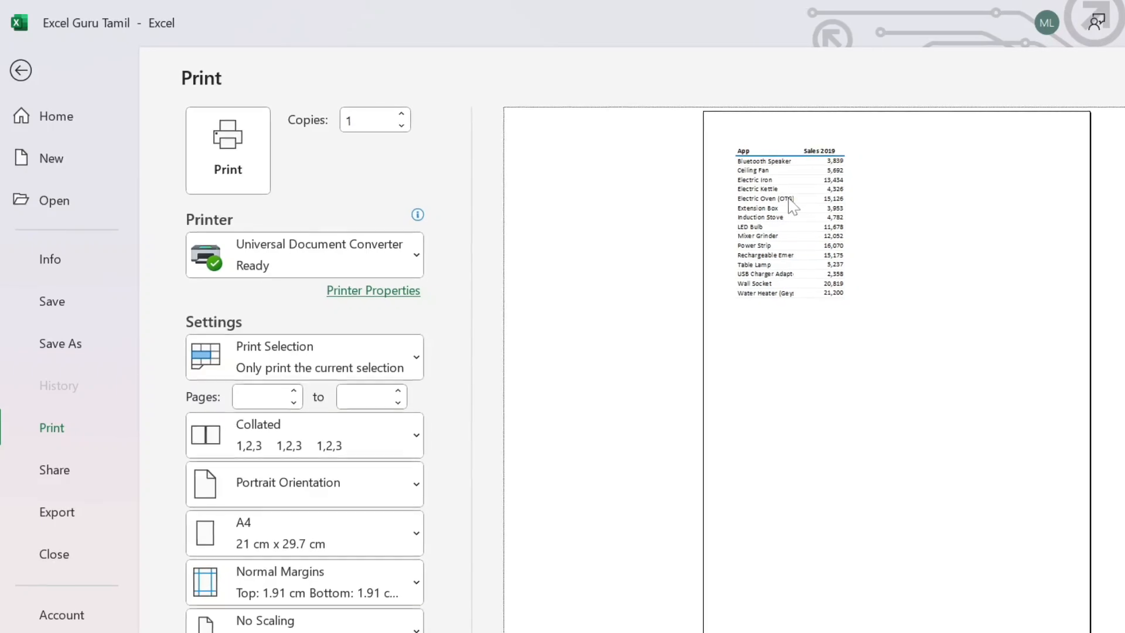
key("Escape")
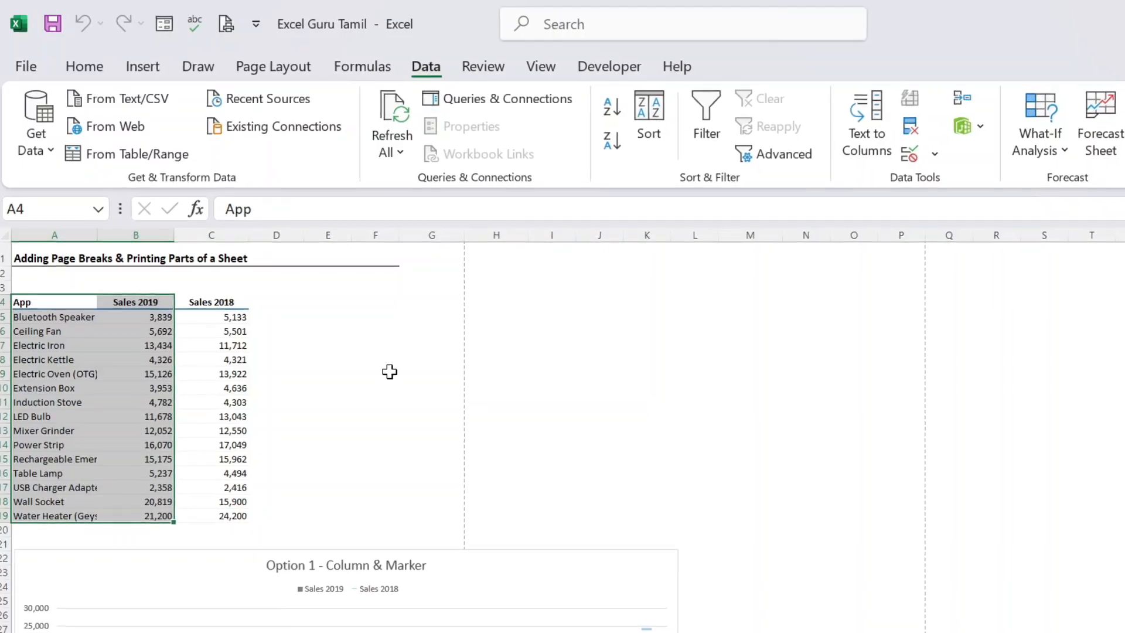
Step: Switch the print range back to Print Active Sheets and return to the worksheet
key("ctrl+p")
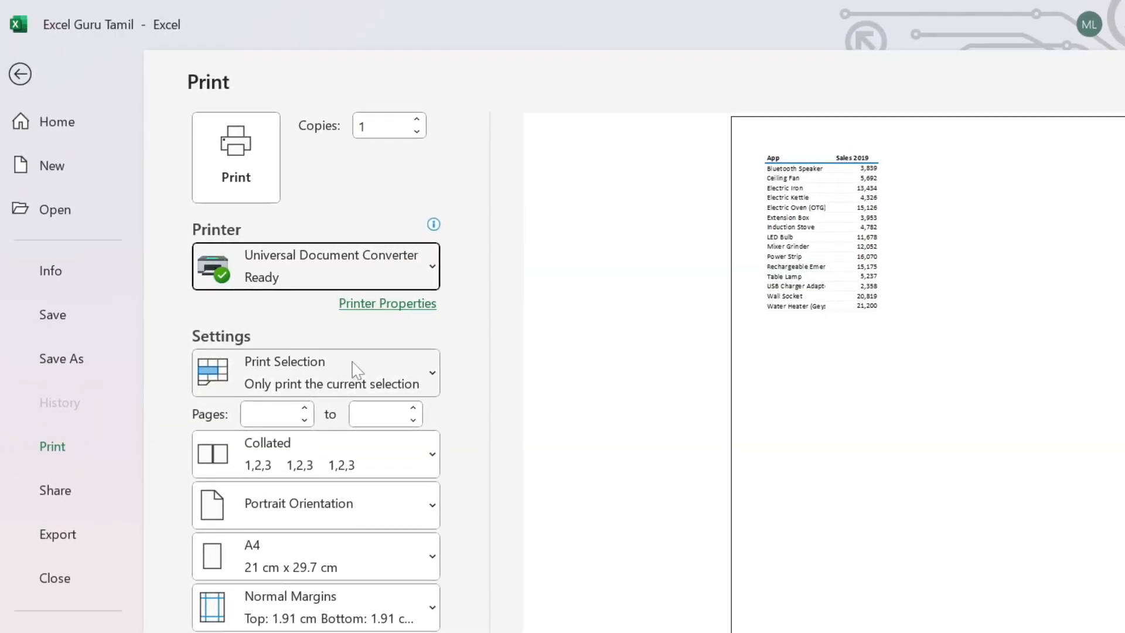
left_click(357, 368)
key("Escape")
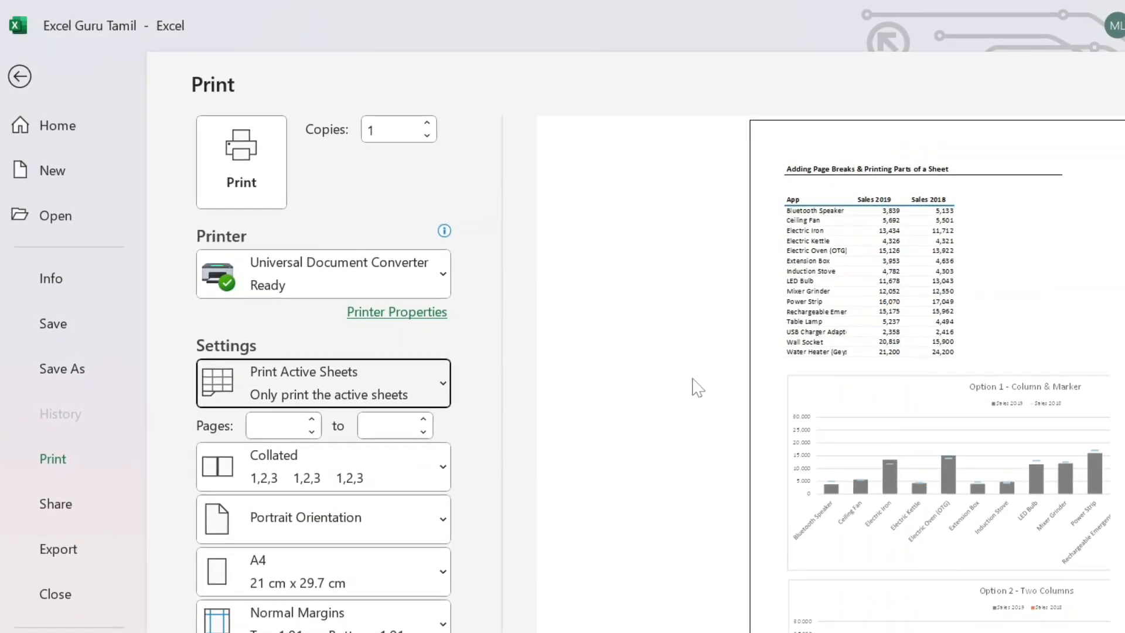
key("Escape")
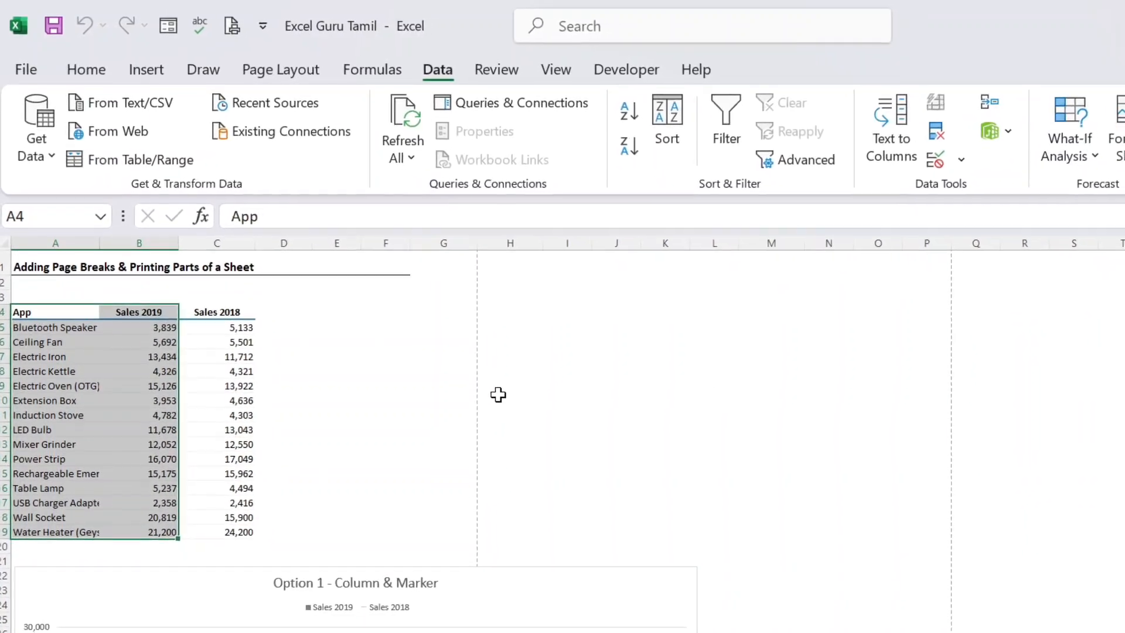
Step: Set the App and Sales 2019 columns (A4:B19) as the sheet's print area
left_click(59, 314)
left_click_drag(57, 273, 139, 494)
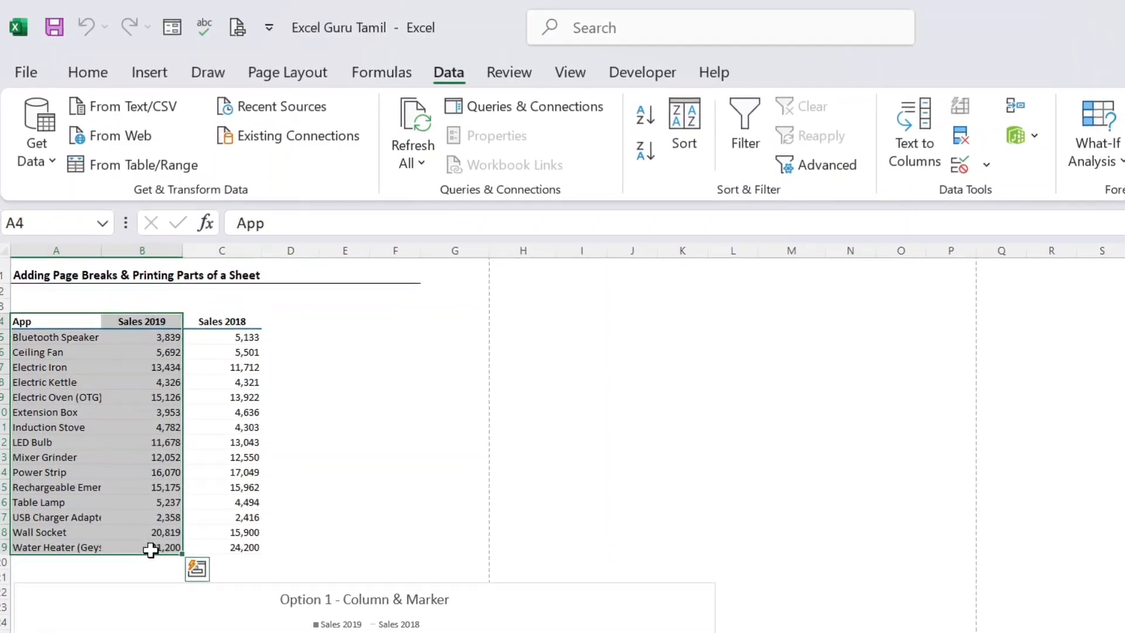
left_click_drag(41, 321, 142, 574)
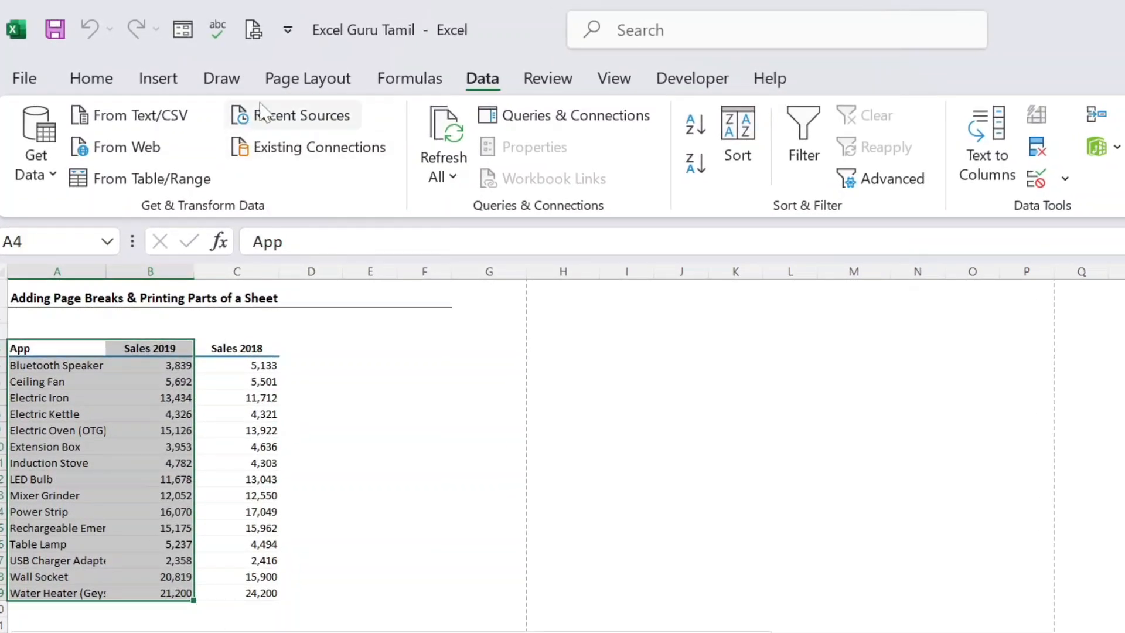
left_click(278, 75)
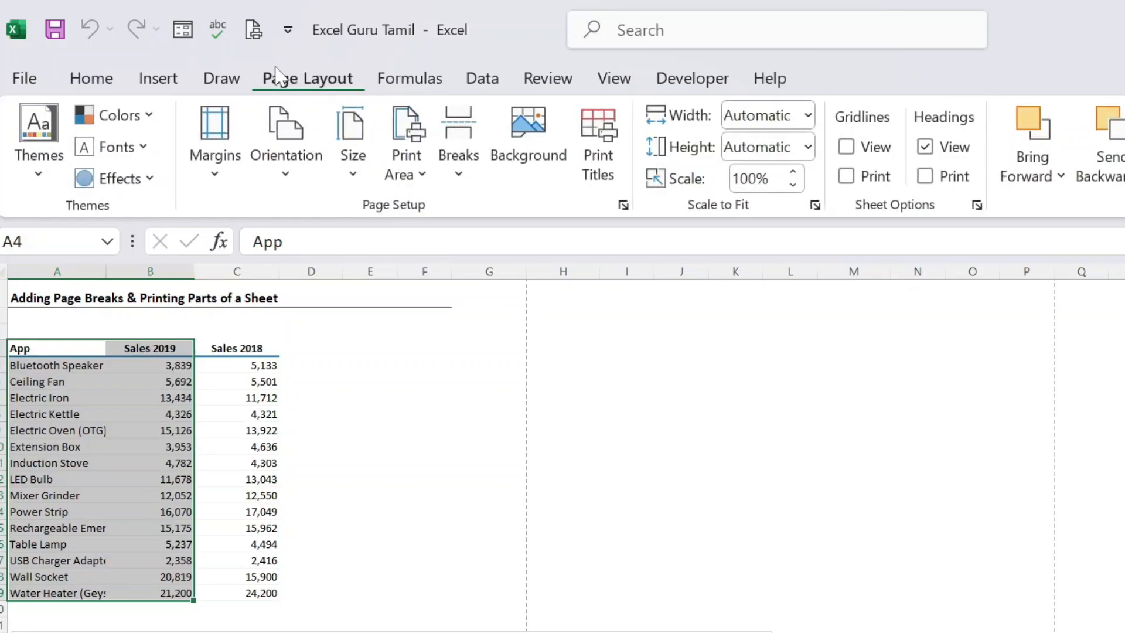
left_click(410, 179)
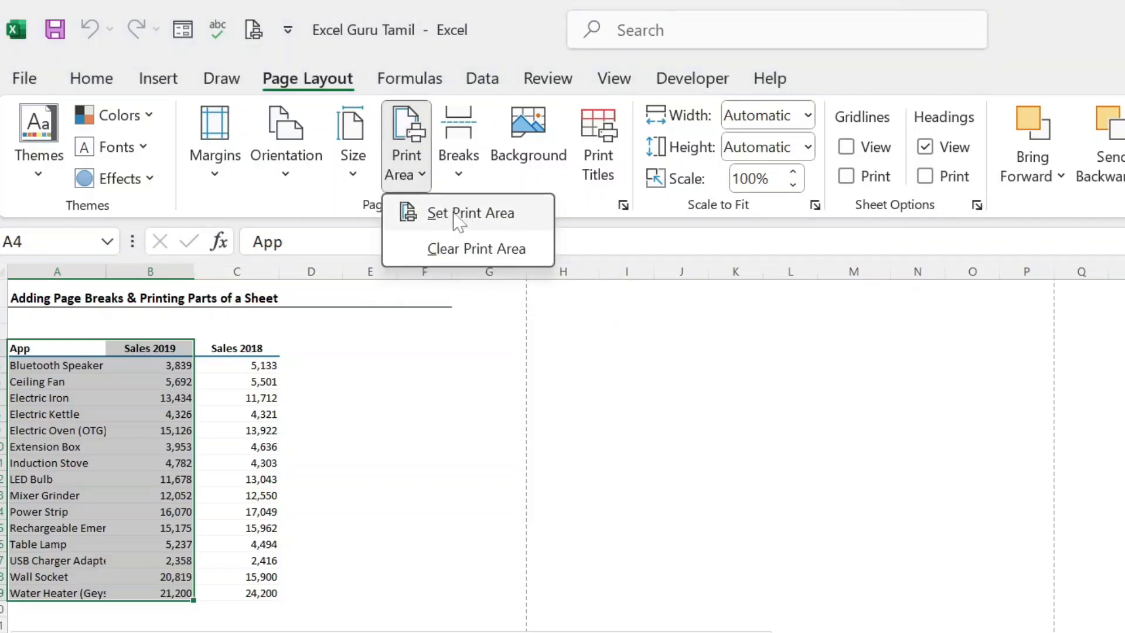
left_click(458, 215)
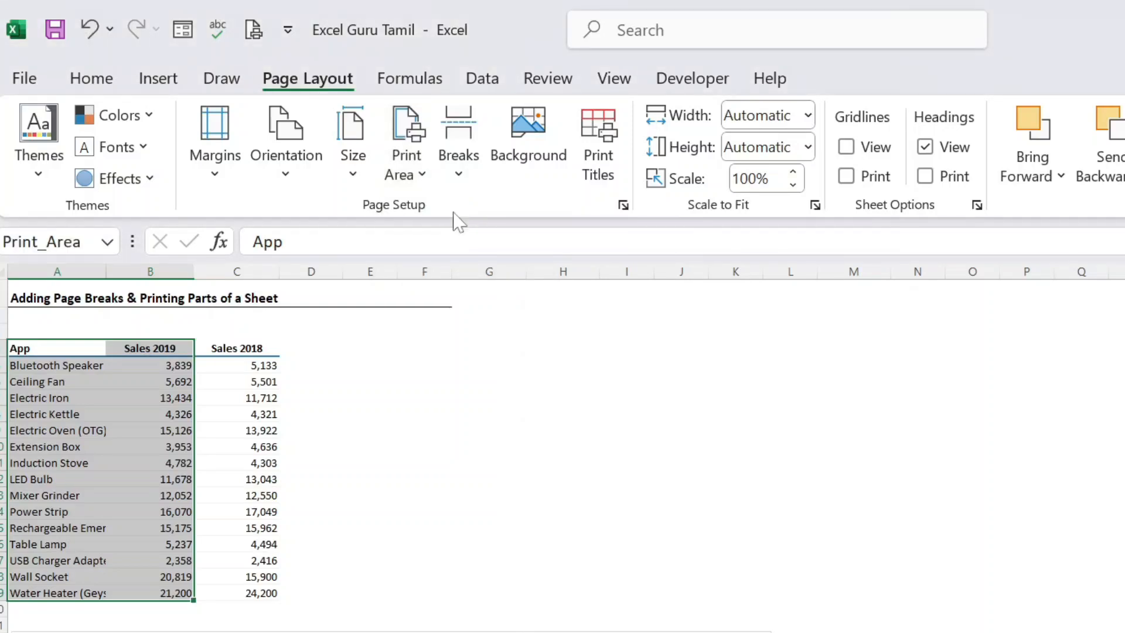
Step: Deselect the range and check in the print preview what the print area covers
left_click(186, 414)
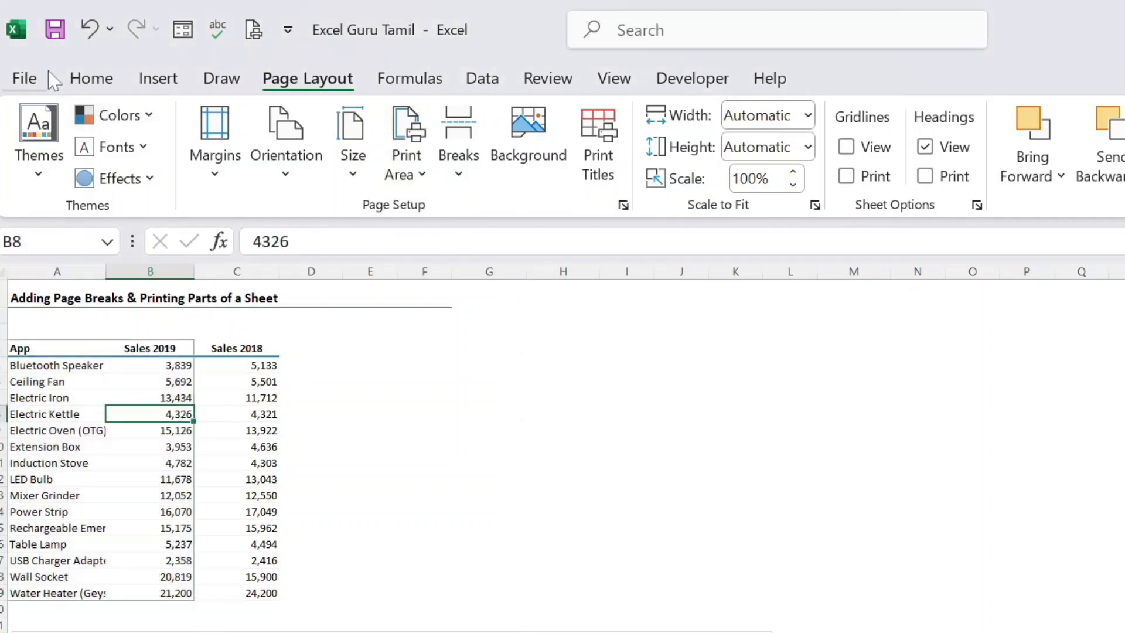
key("ctrl+p")
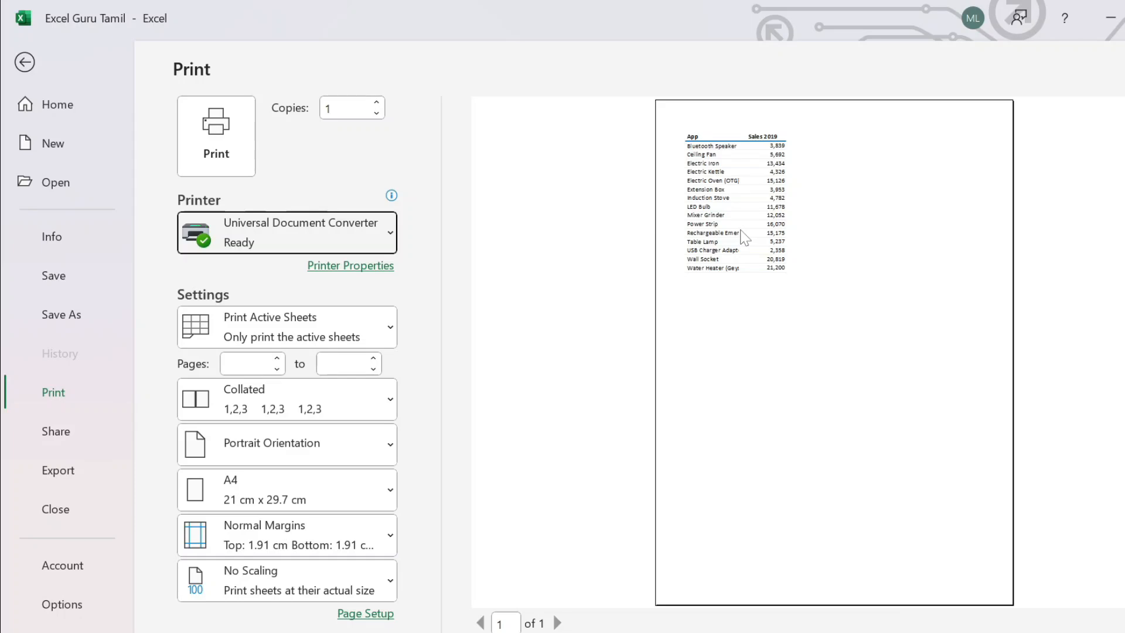
key("Escape")
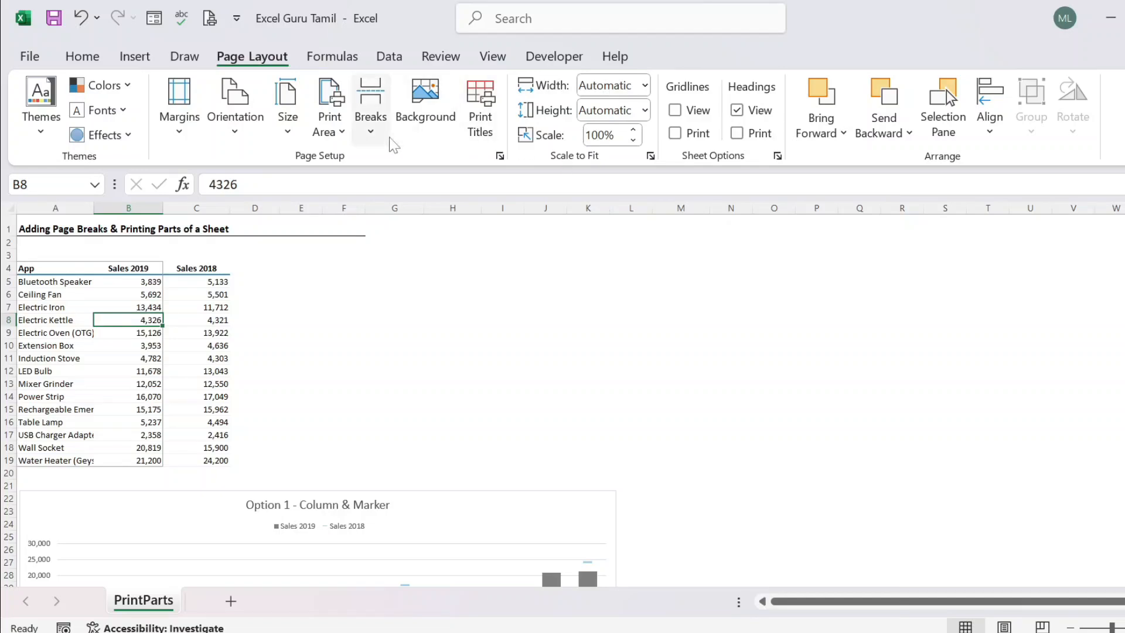
Step: Clear the sheet's print area and check the resulting pages in the print preview
left_click(329, 124)
left_click(378, 190)
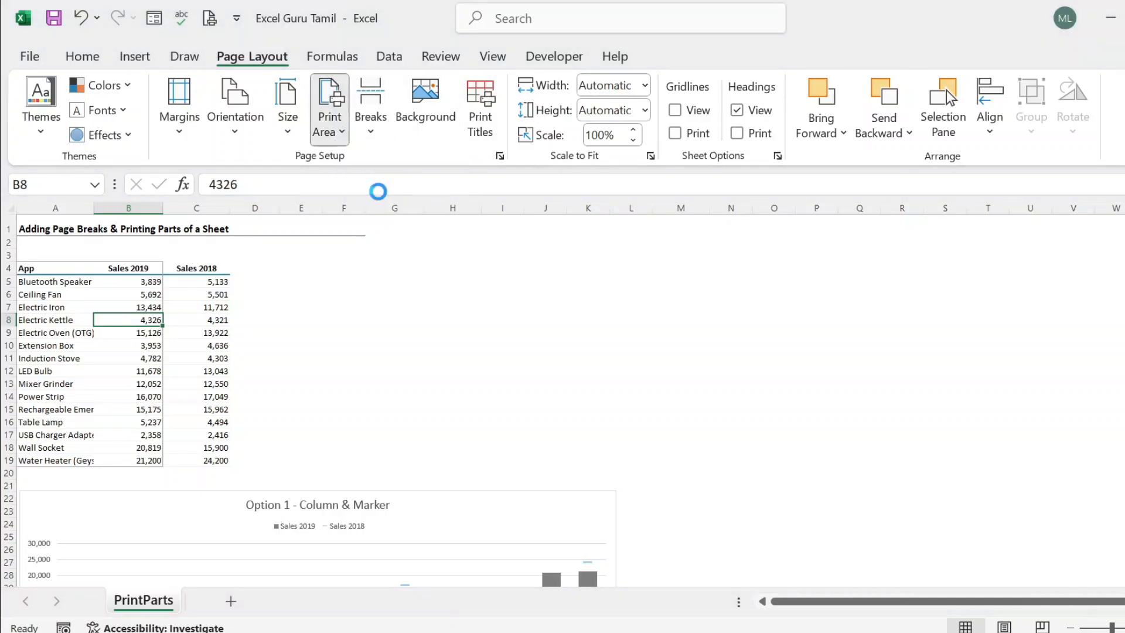
left_click(303, 305)
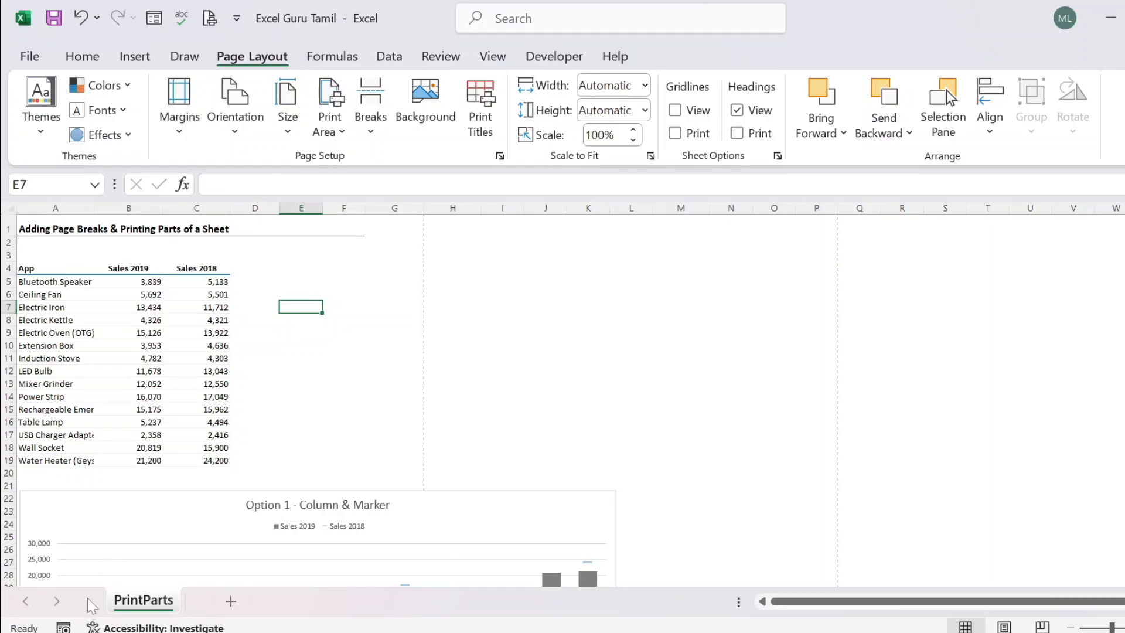
key("ctrl+p")
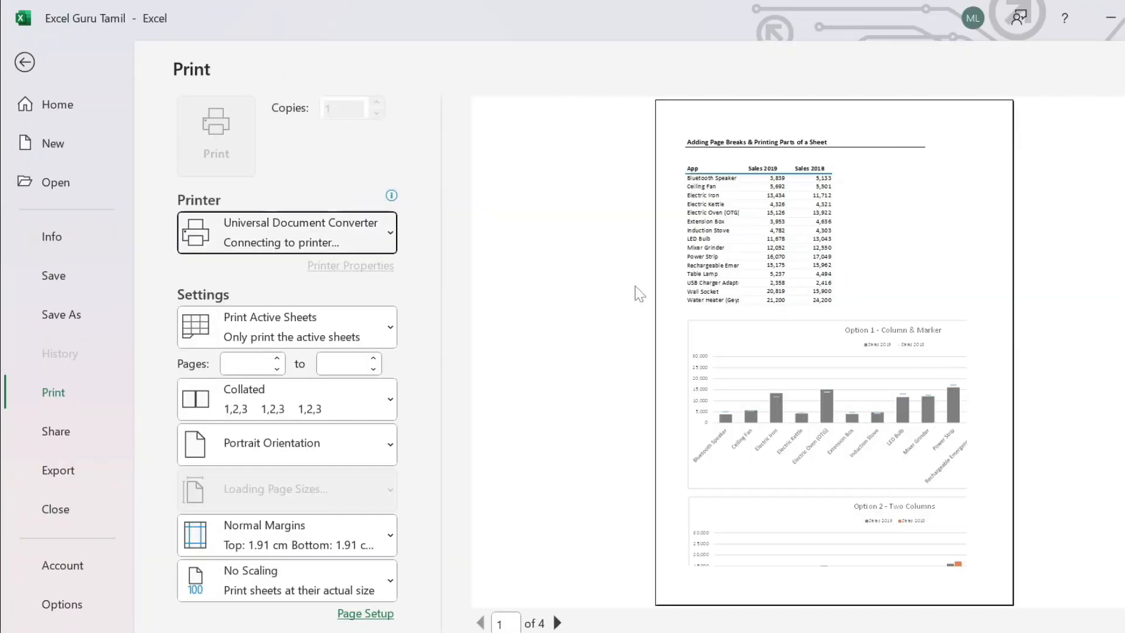
key("Escape")
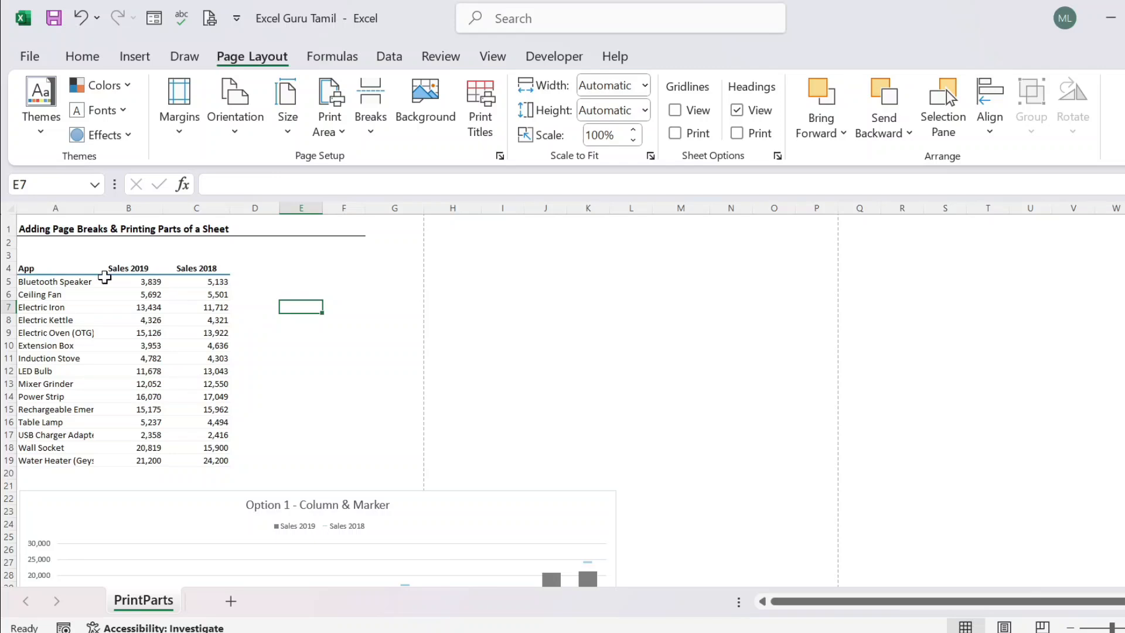
Step: Examine how the sales table and the two charts fall across the sheet's dashed page break lines
left_click_drag(39, 269, 215, 458)
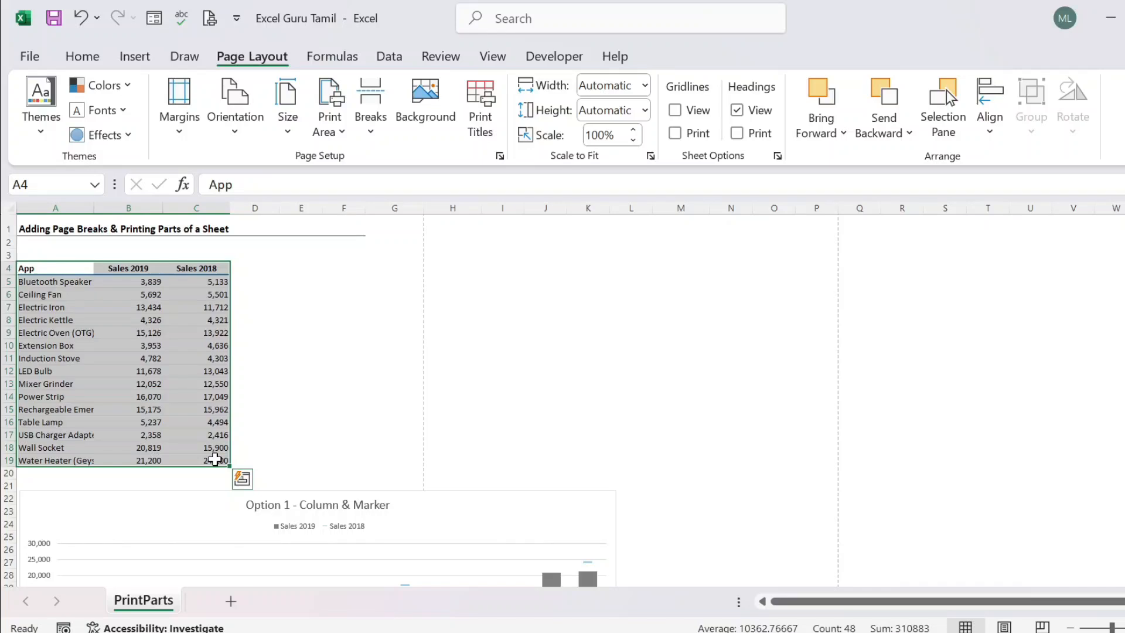
scroll(442, 455, "down", 6)
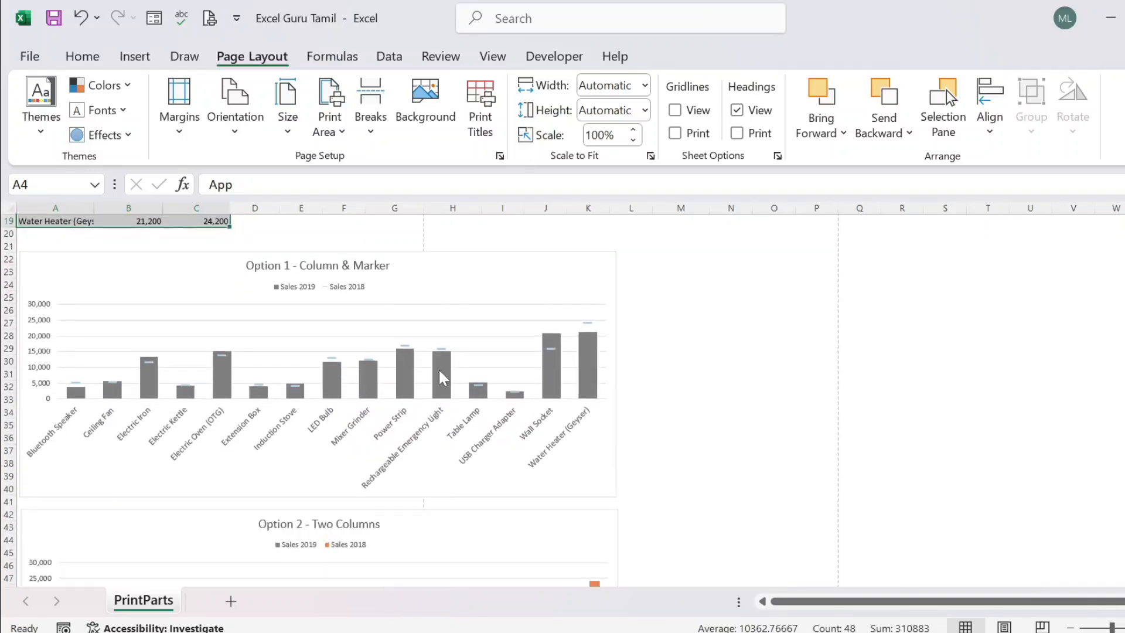
scroll(442, 378, "down", 7)
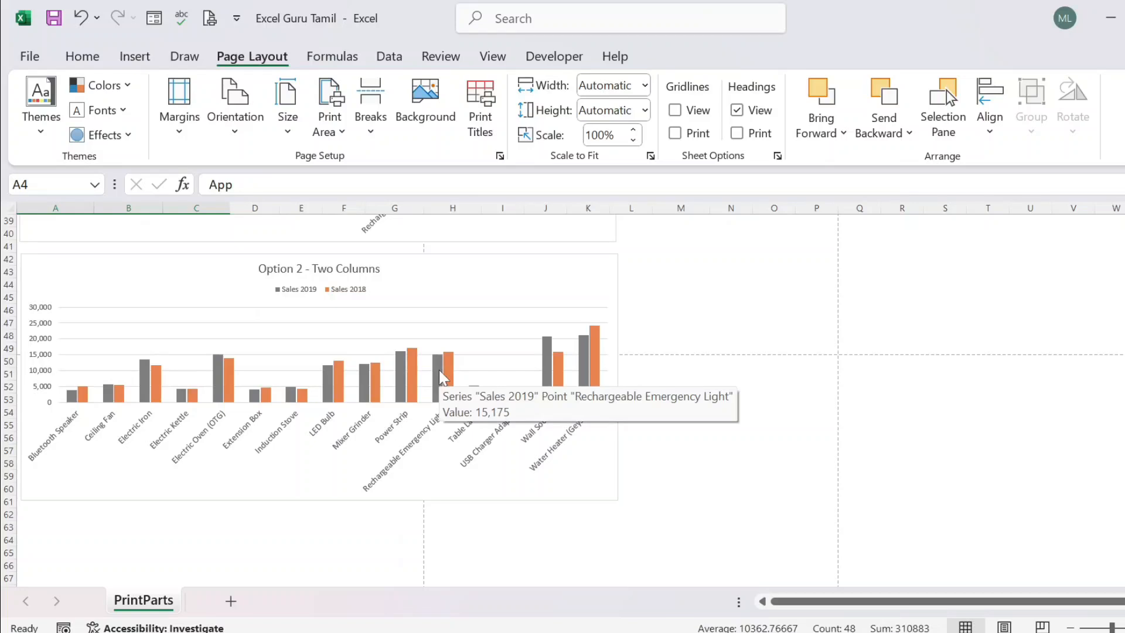
scroll(442, 378, "up", 11)
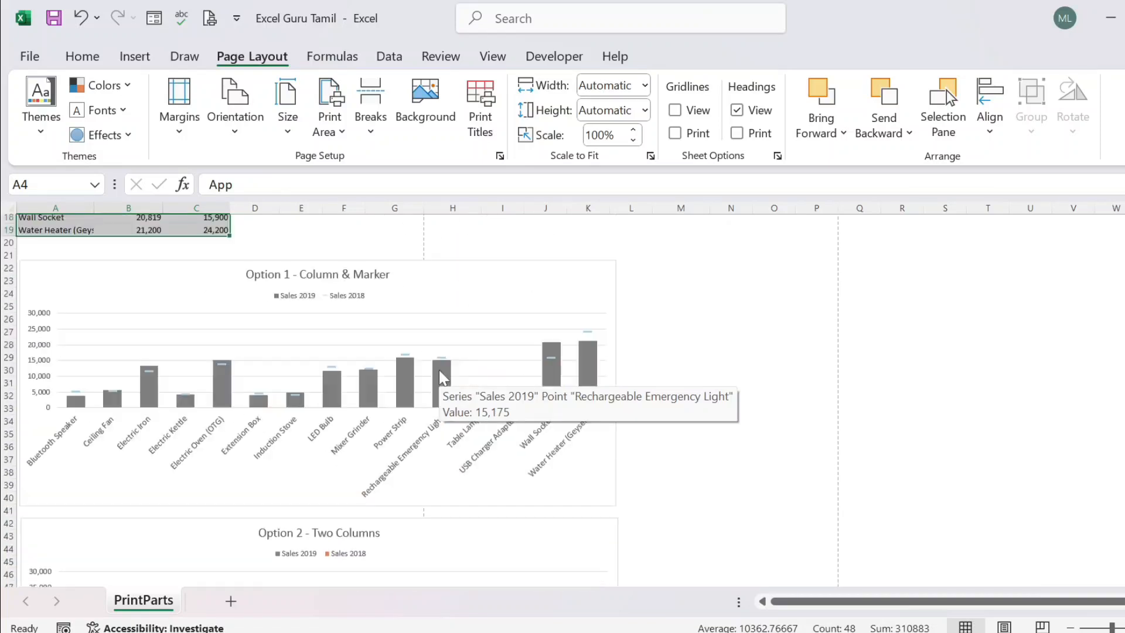
scroll(439, 370, "up", 2)
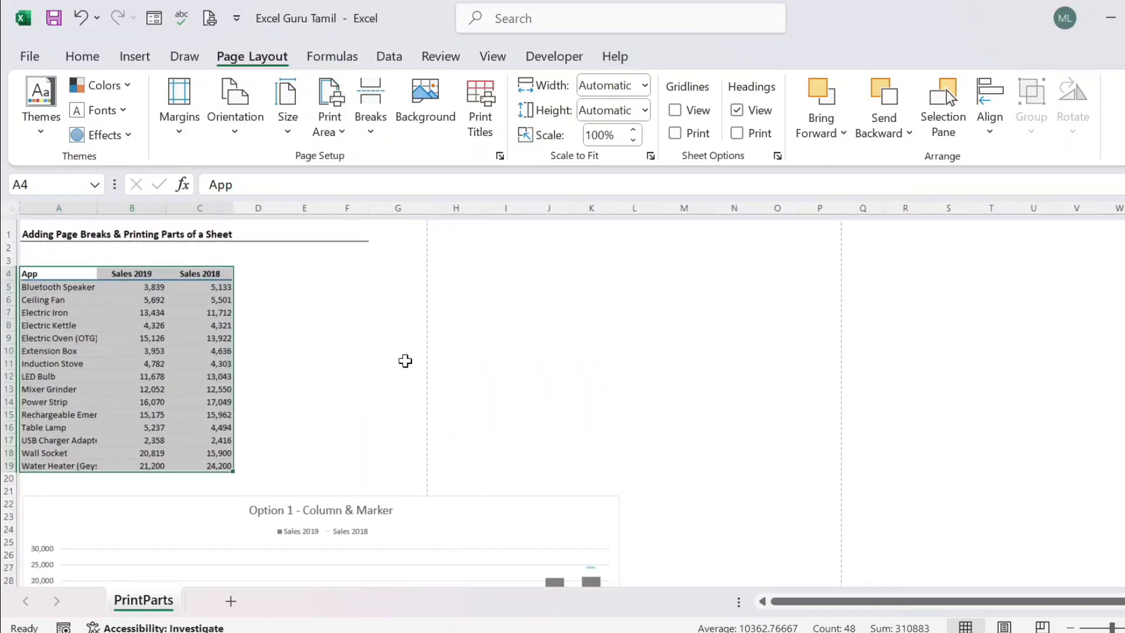
left_click(345, 333)
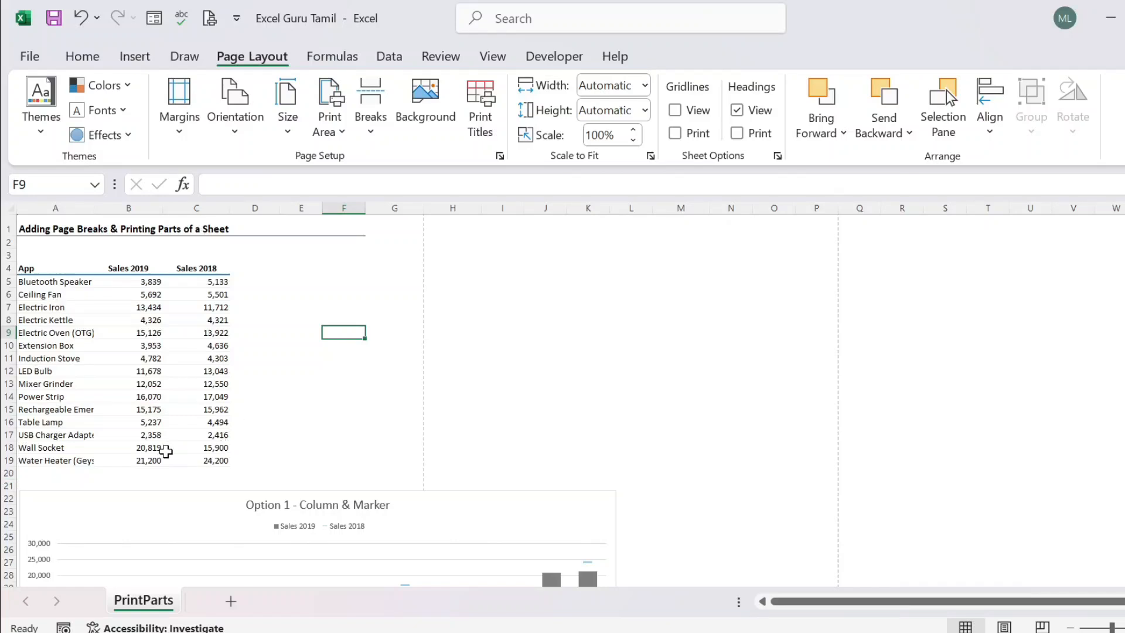
Step: Insert a page break above row 20, directly below the sales table
left_click(40, 473)
left_click(371, 125)
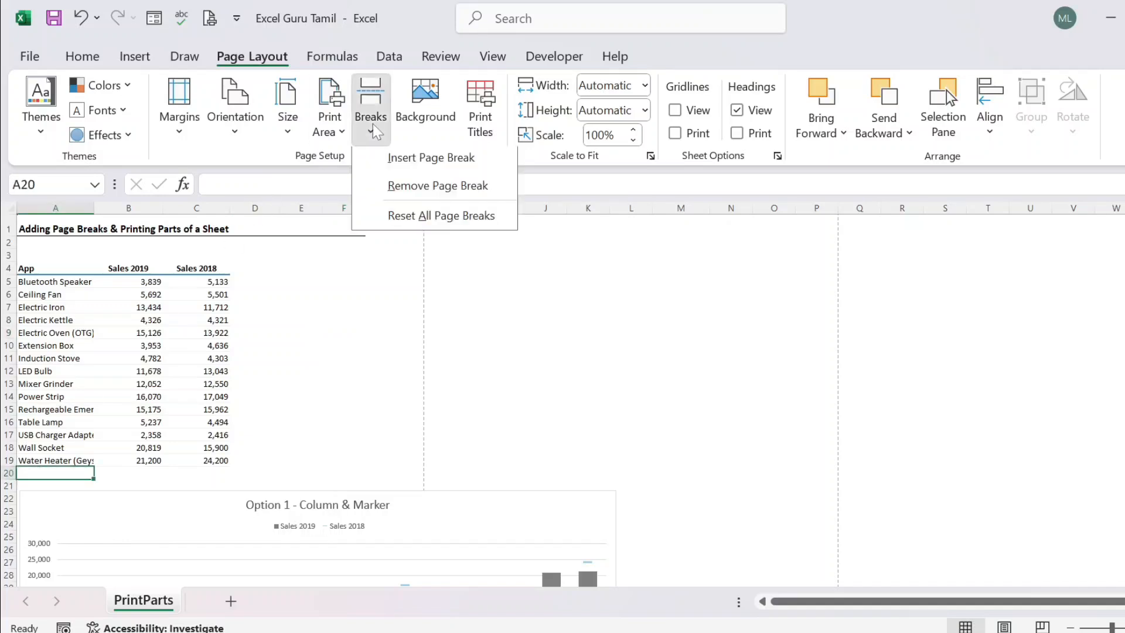
left_click(408, 175)
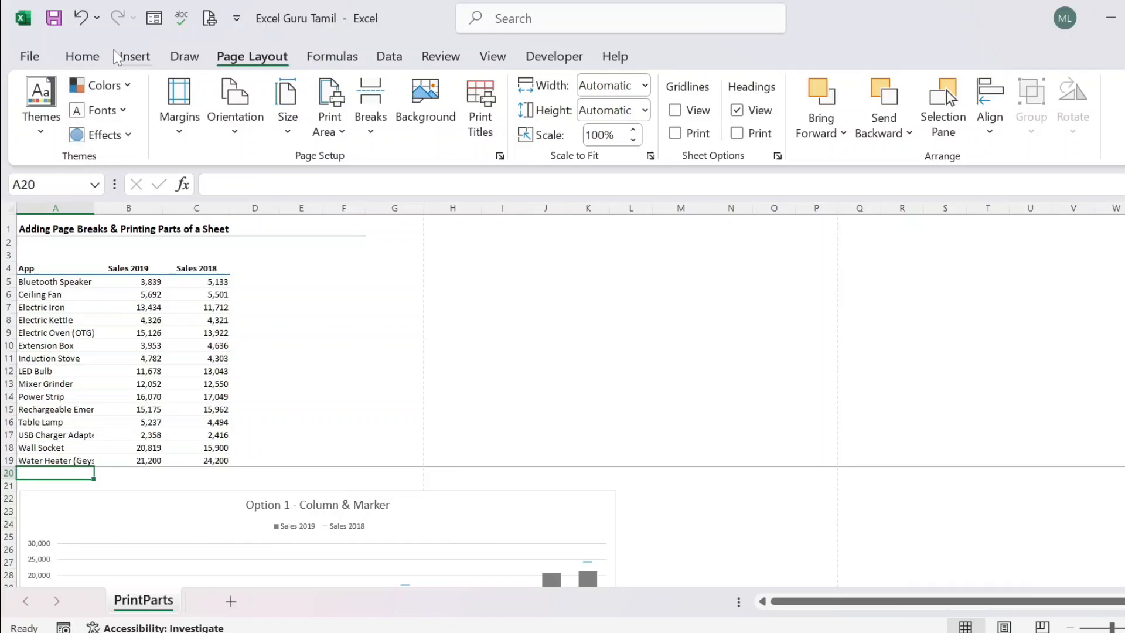
Step: Look through the sheet's pages in the print preview to check the effect of the inserted break, and return to the sheet
key("ctrl+p")
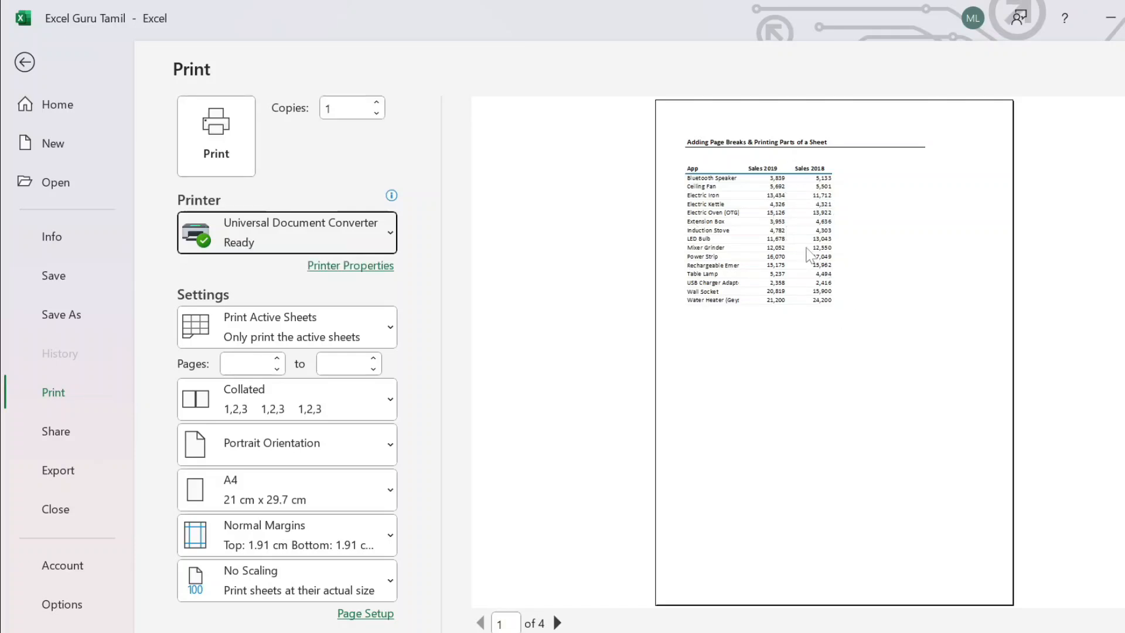
left_click(556, 623)
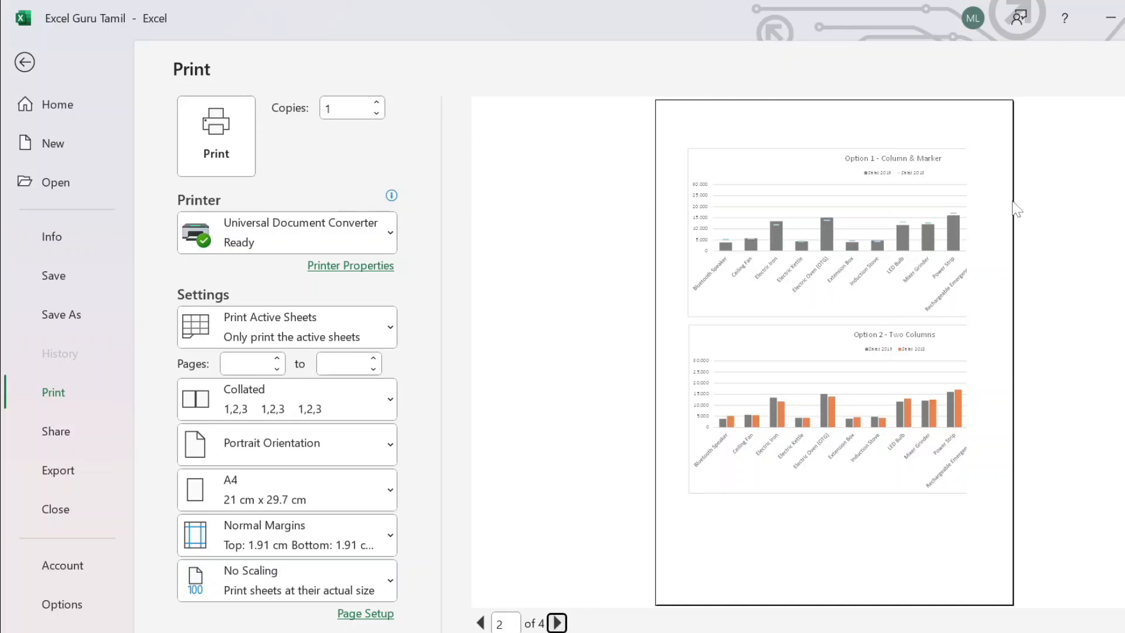
left_click(557, 623)
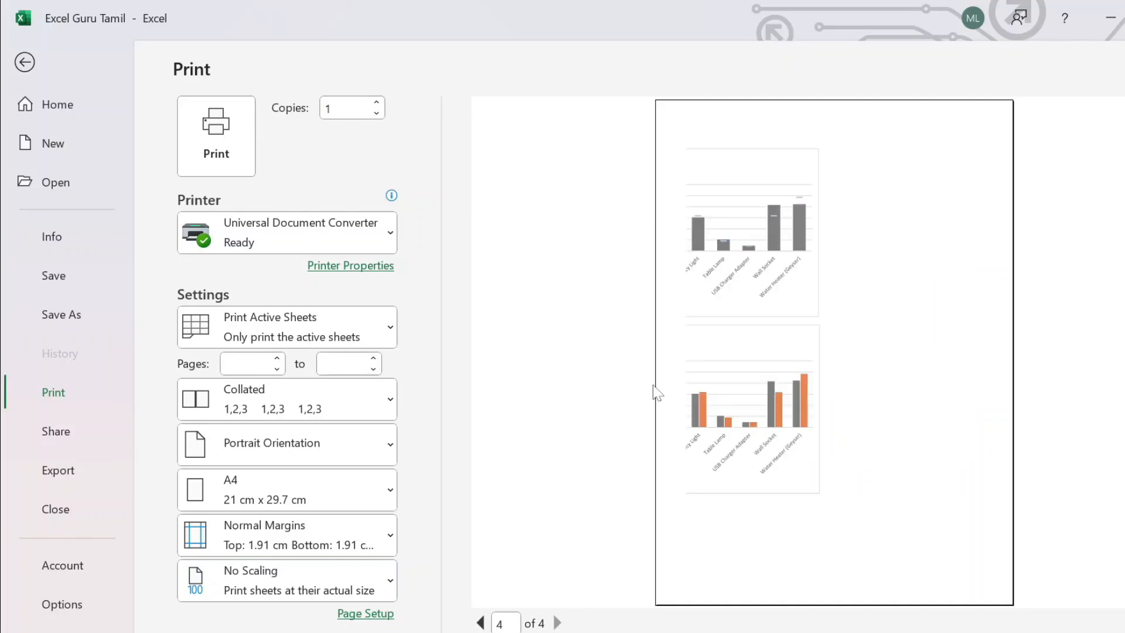
key("Escape")
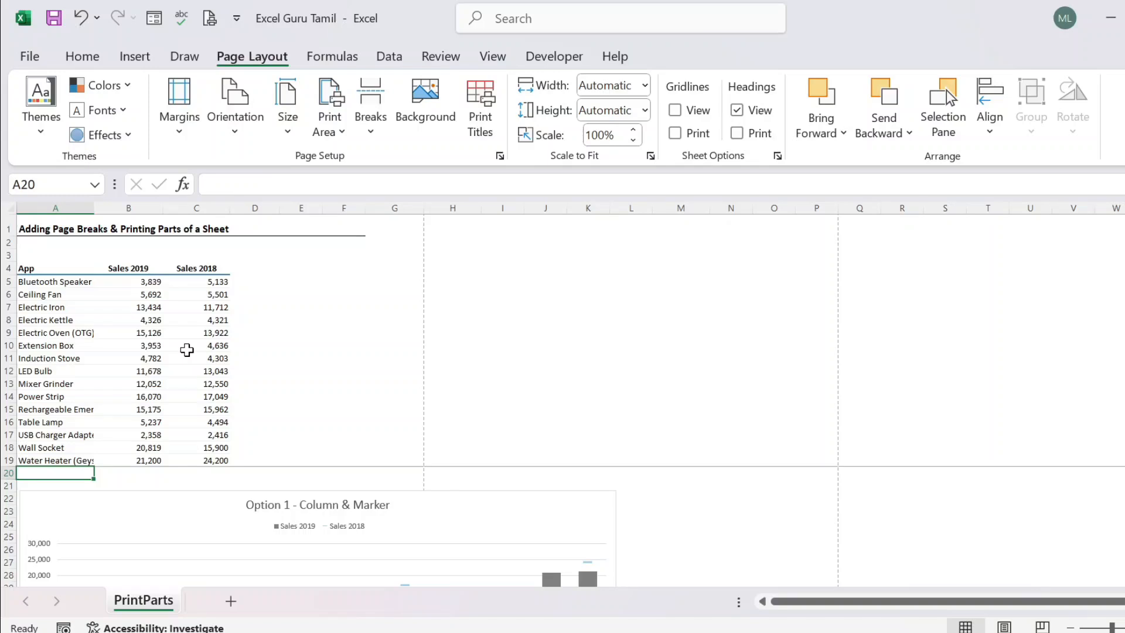
Step: Switch the sheet to Page Break Preview and examine how the table and both charts fall across the numbered pages
scroll(186, 350, "down", 10)
scroll(187, 350, "up", 3)
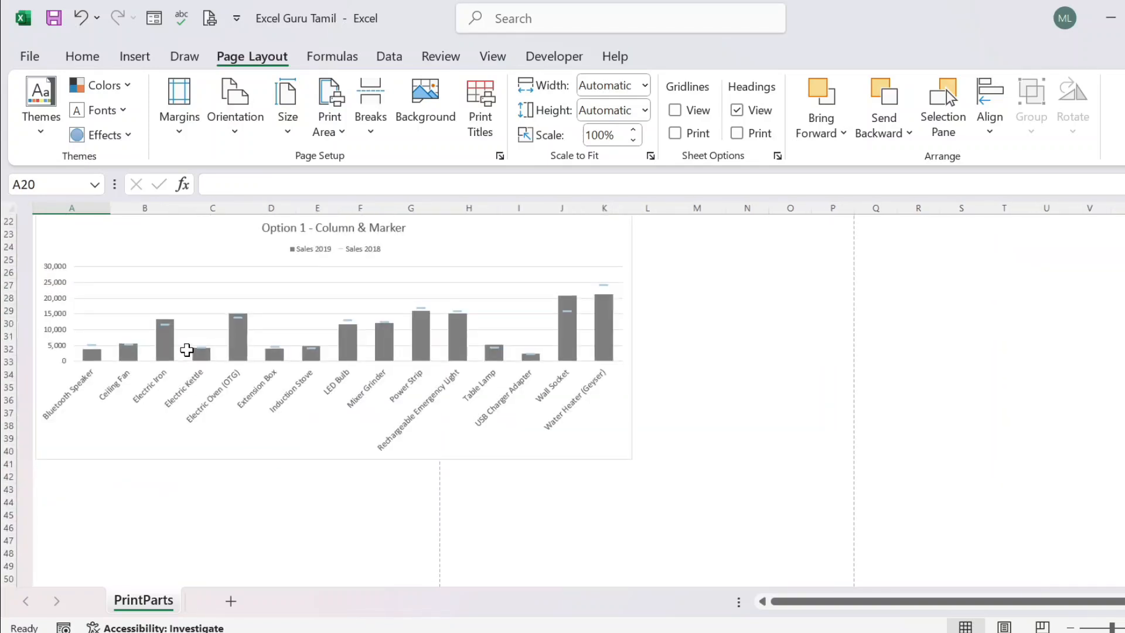
scroll(188, 354, "up", 3)
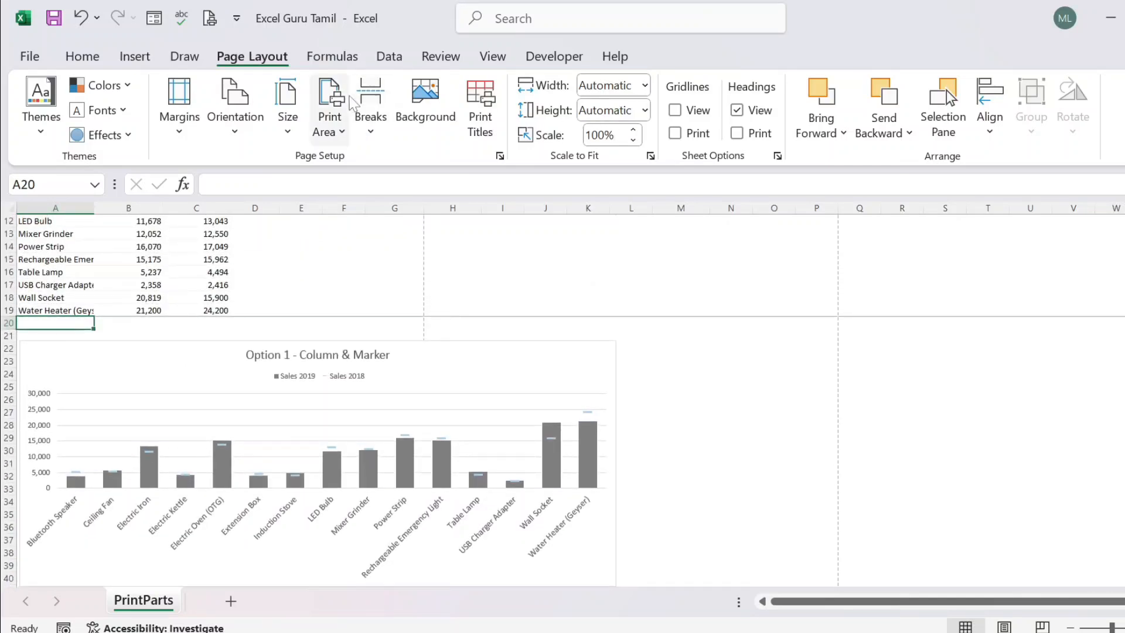
left_click(493, 59)
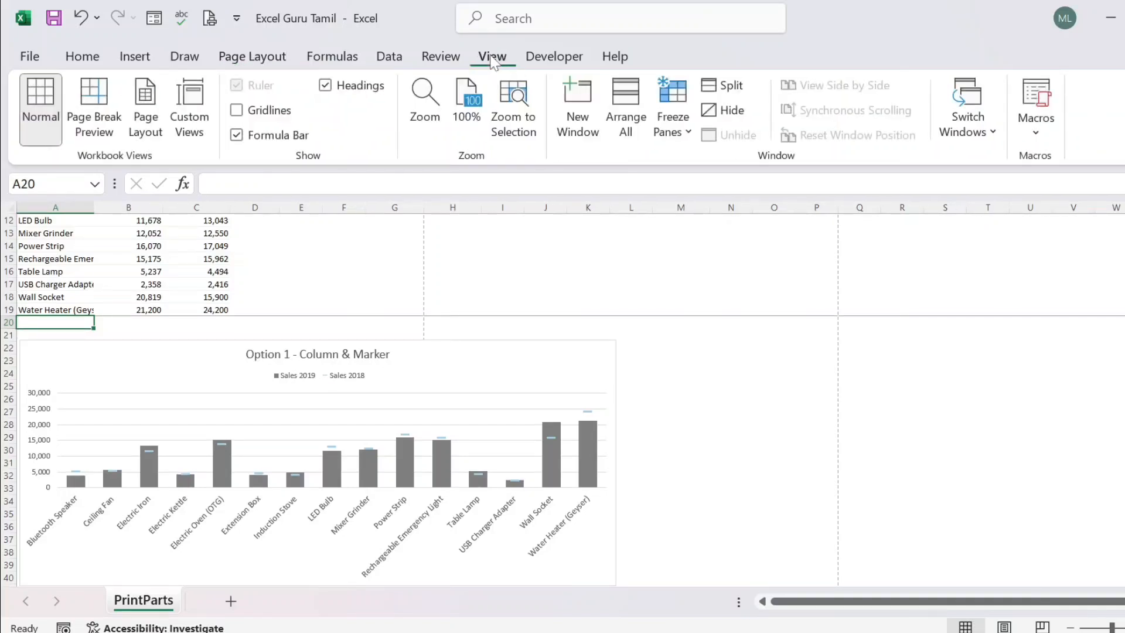
left_click(100, 139)
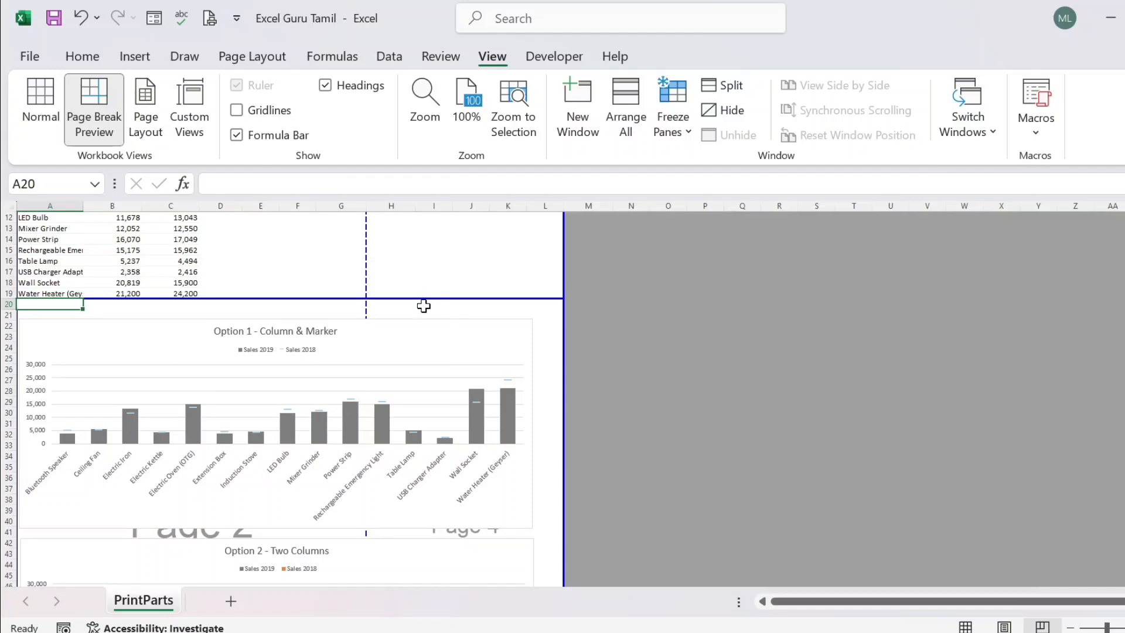
scroll(423, 305, "up", 4)
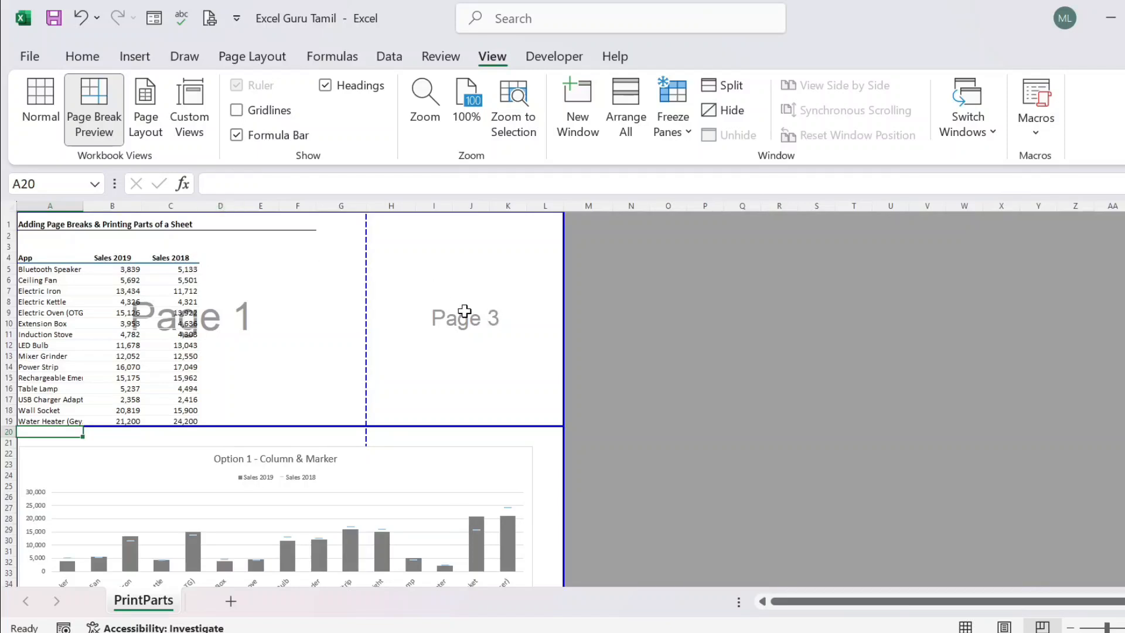
scroll(488, 426, "down", 1)
scroll(487, 426, "down", 10)
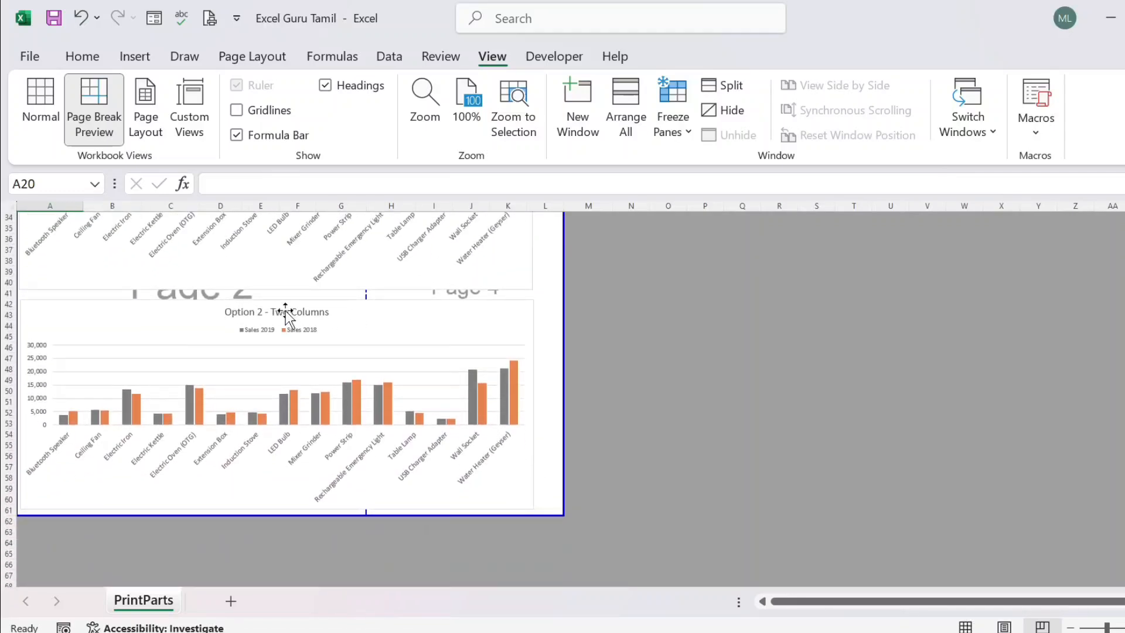
scroll(329, 364, "up", 7)
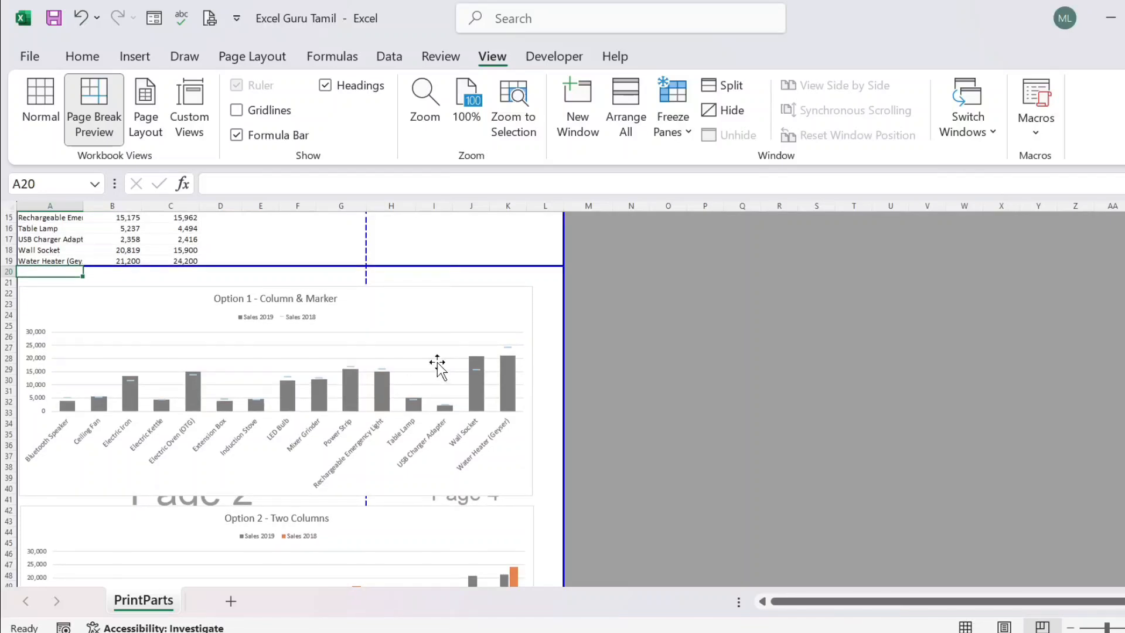
scroll(433, 366, "up", 5)
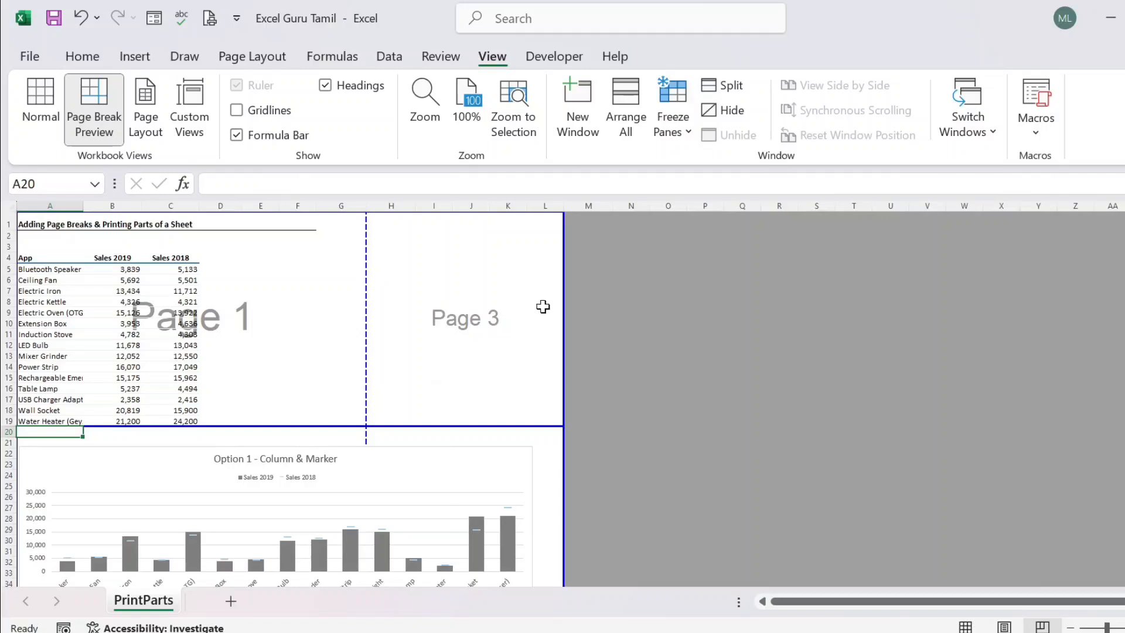
Step: Pull the outer vertical page boundary in to the edge of column G and check how both charts extend past it
left_click_drag(562, 295, 372, 286)
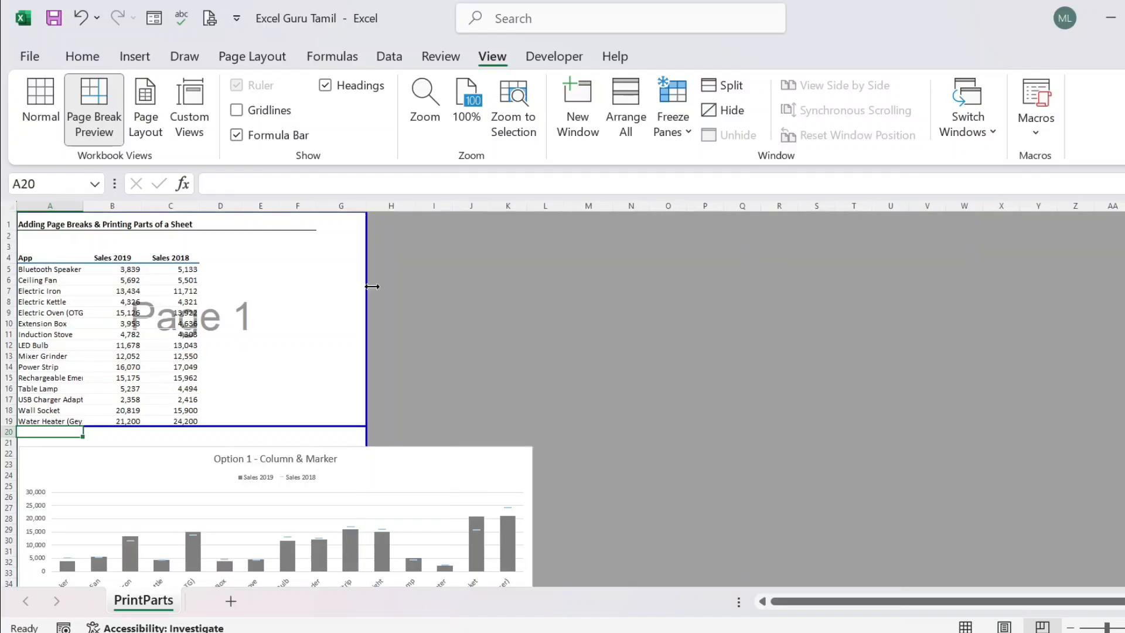
scroll(417, 359, "down", 7)
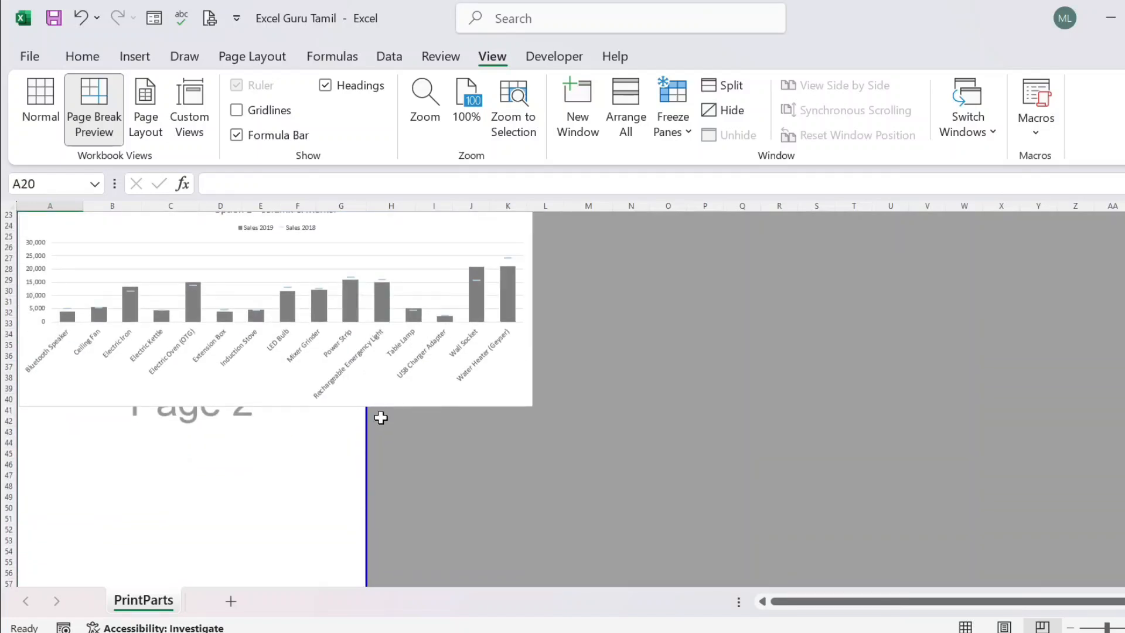
scroll(302, 443, "down", 2)
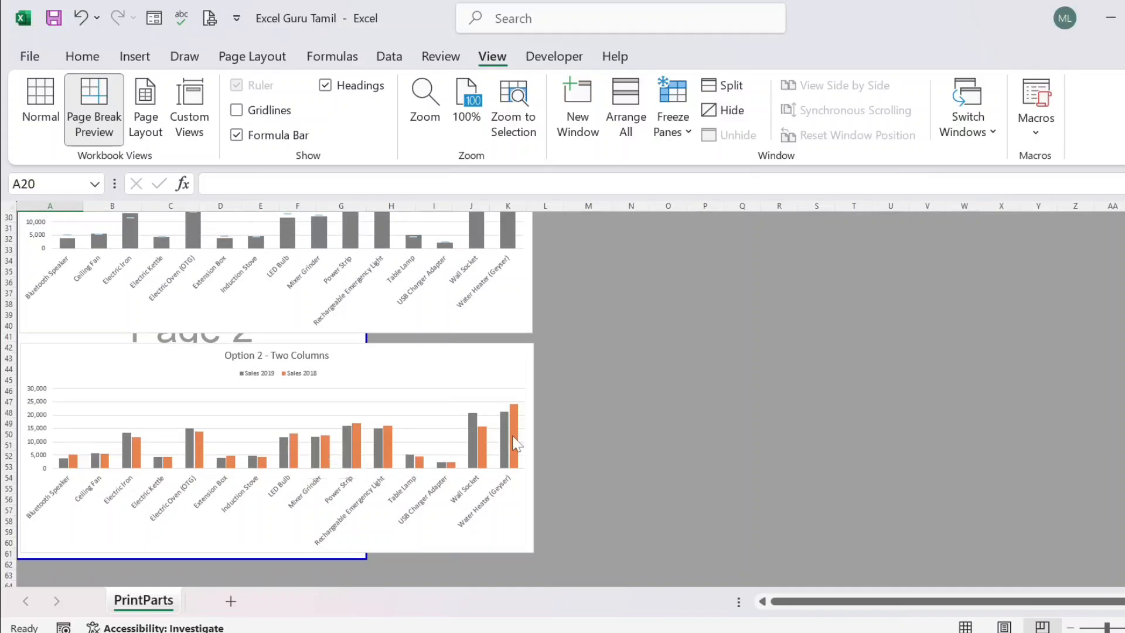
mouse_move(514, 443)
scroll(514, 444, "up", 4)
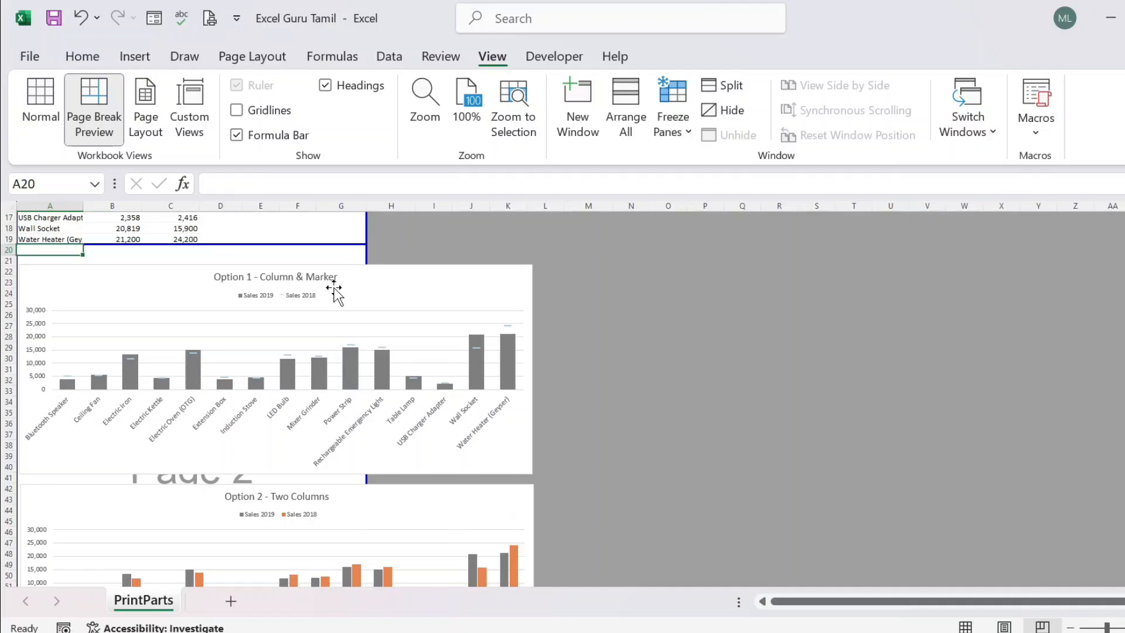
Step: Set the page orientation to Landscape and the margins to Narrow
left_click(275, 59)
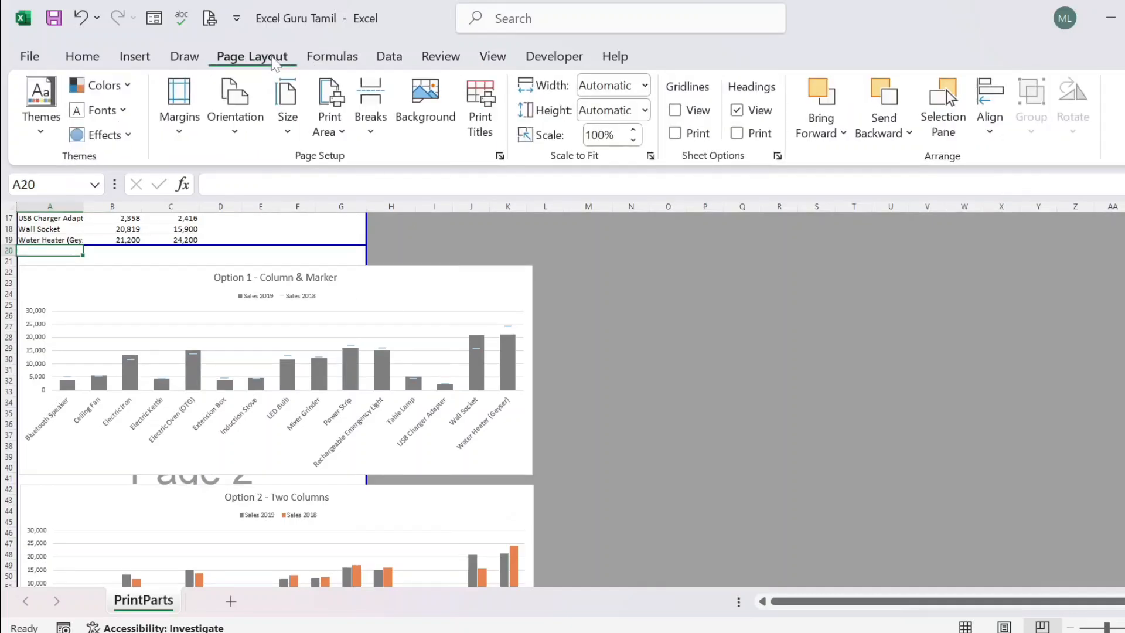
left_click(235, 132)
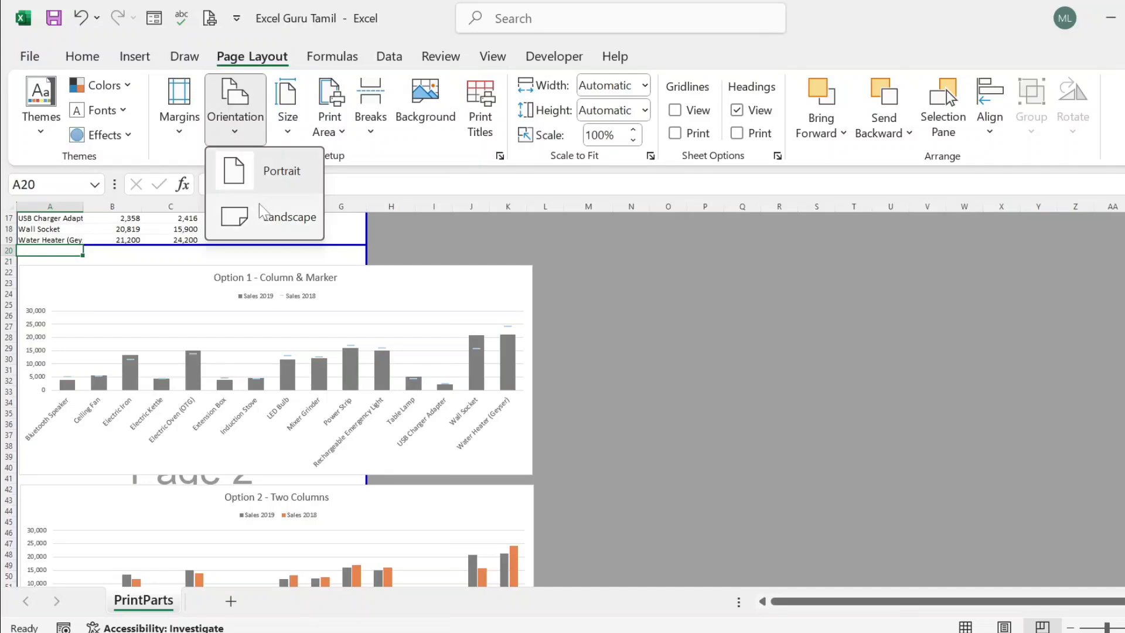
left_click(290, 220)
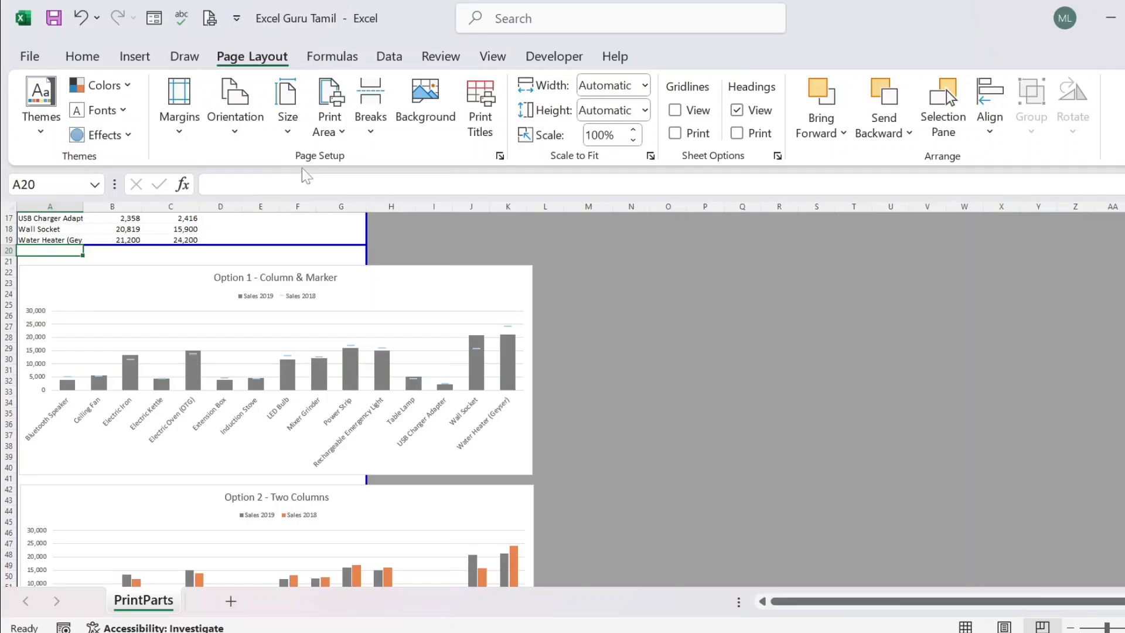
left_click(174, 129)
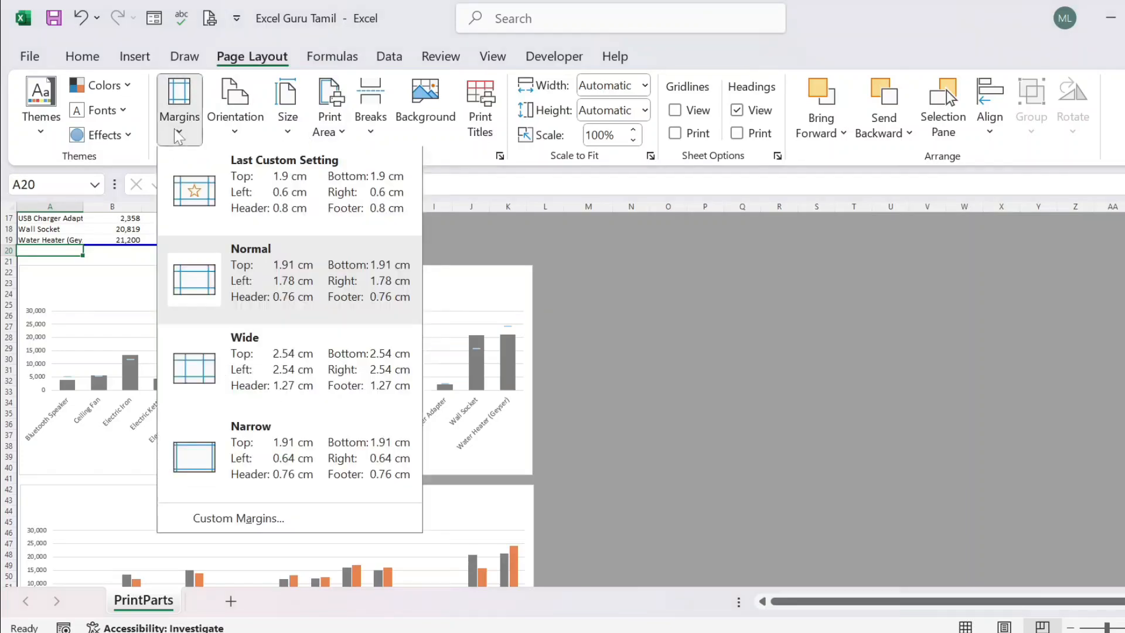
left_click(274, 461)
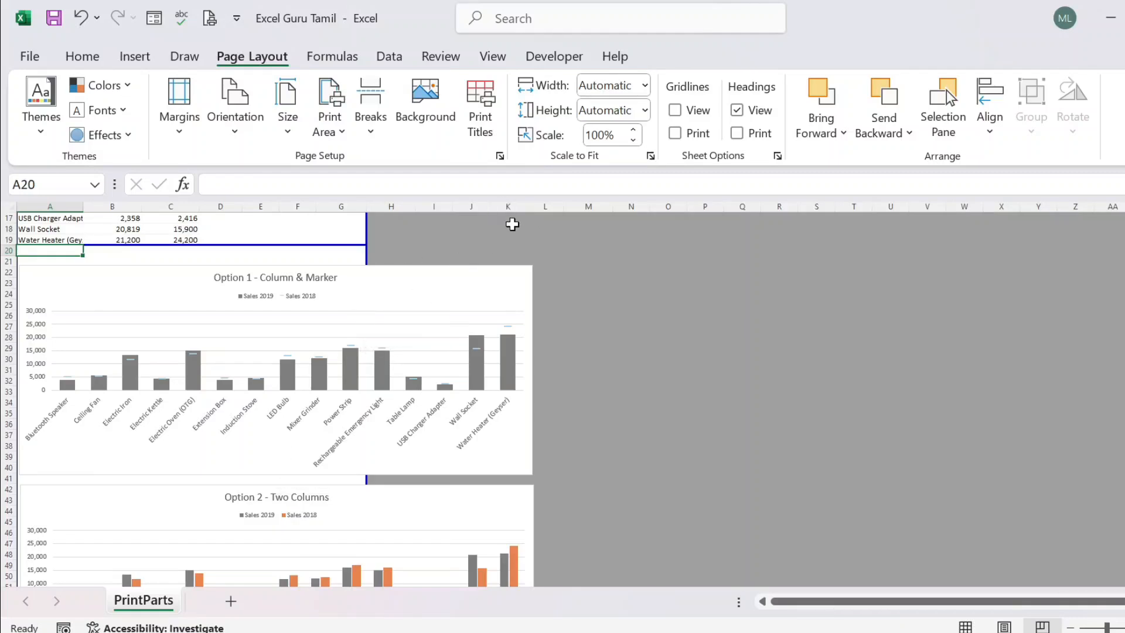
Step: Shrink the Option 1 and Option 2 charts so both fit within columns A to G, inside the page boundary
scroll(389, 359, "up", 3)
scroll(387, 353, "down", 3)
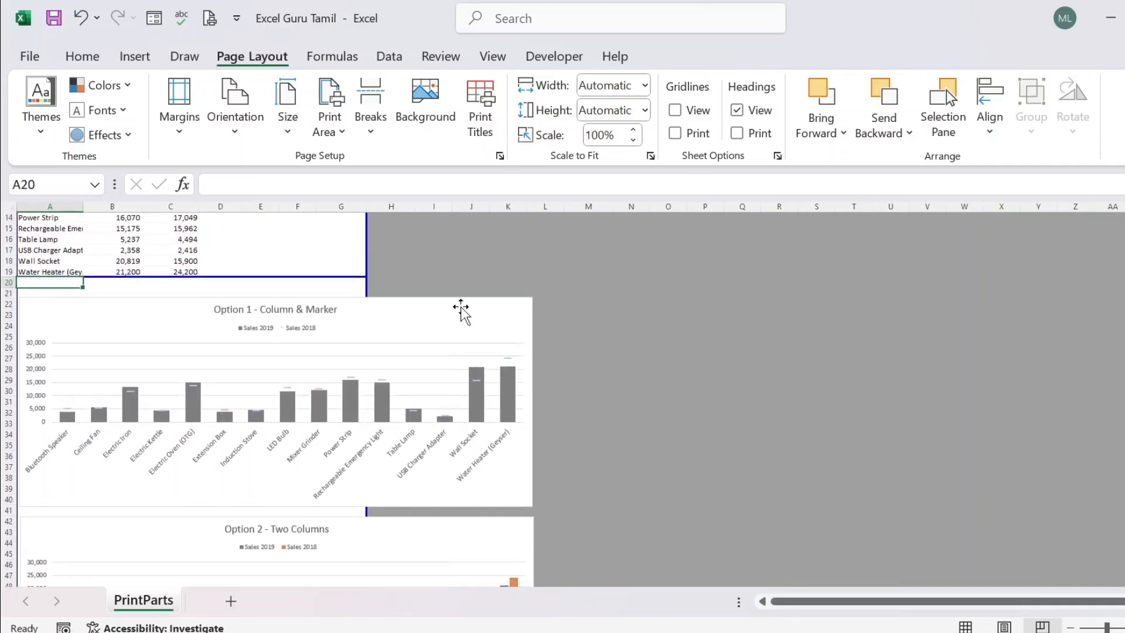
left_click(514, 491)
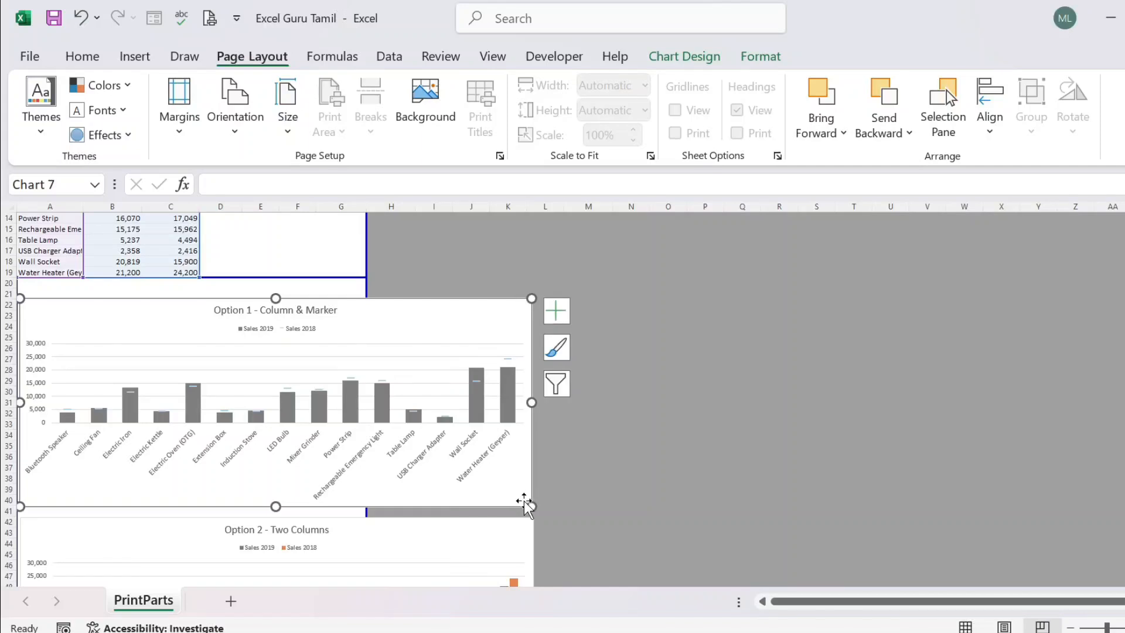
left_click_drag(531, 505, 358, 455)
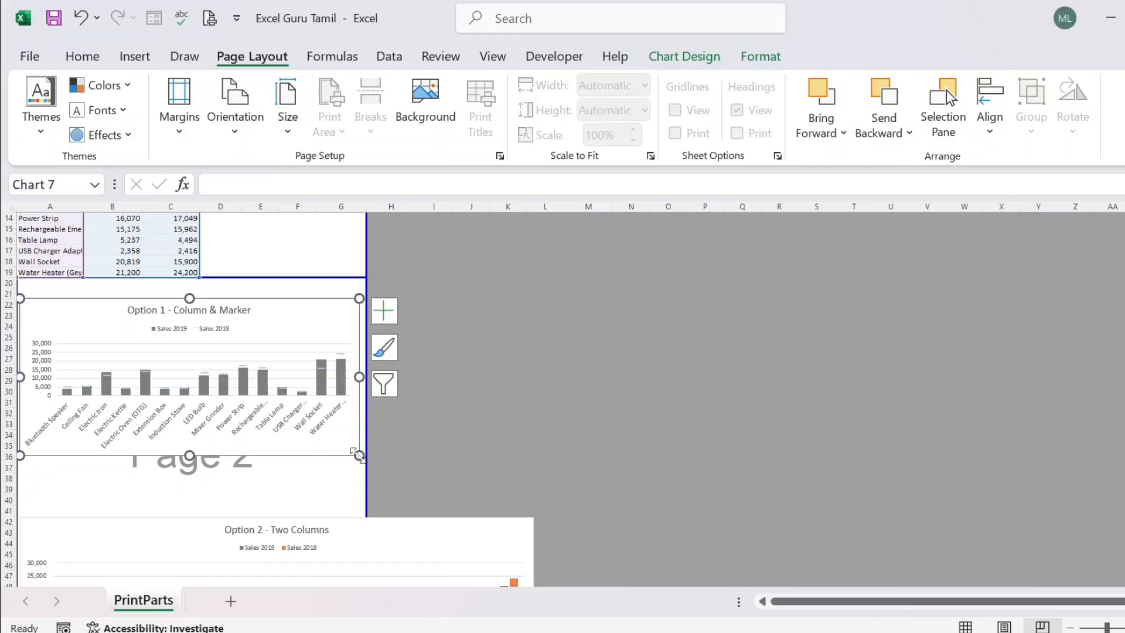
scroll(358, 455, "down", 5)
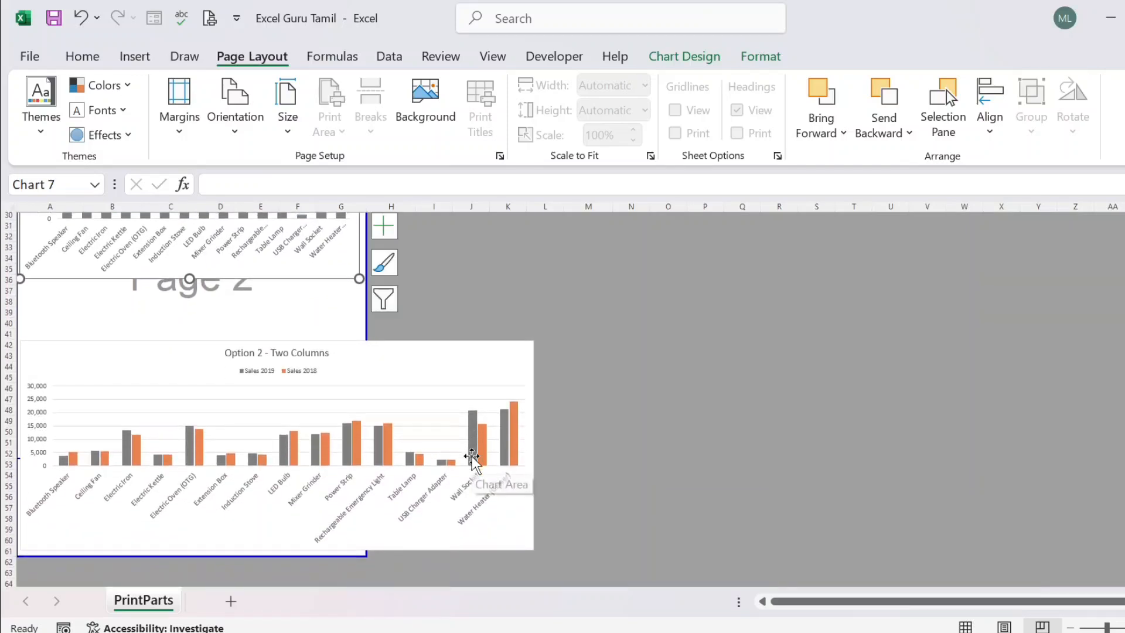
left_click(473, 456)
left_click_drag(532, 552, 359, 475)
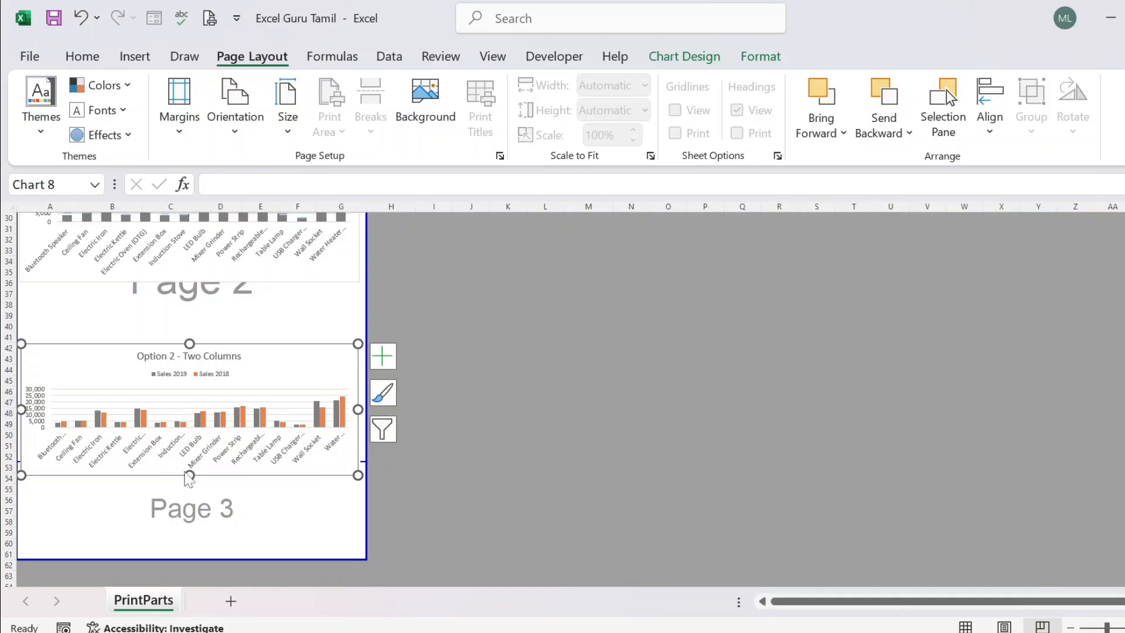
Step: Stretch the Option 2 chart down to about row 58 and the Option 1 chart down to about row 40
left_click_drag(185, 474, 189, 524)
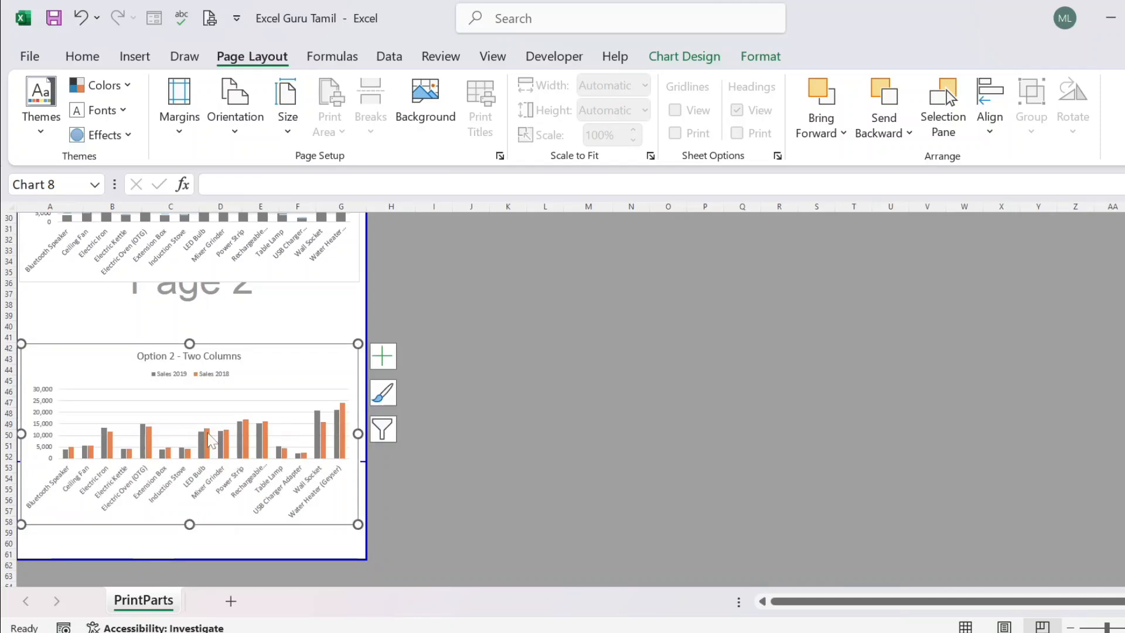
scroll(195, 284, "up", 3)
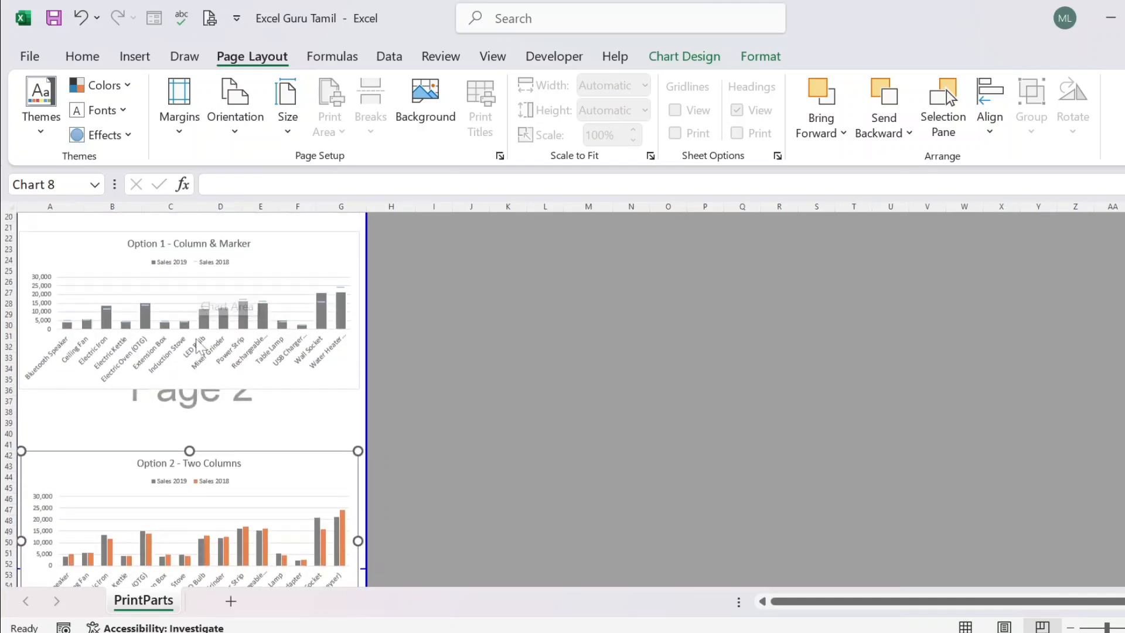
left_click(185, 378)
left_click_drag(189, 390, 185, 440)
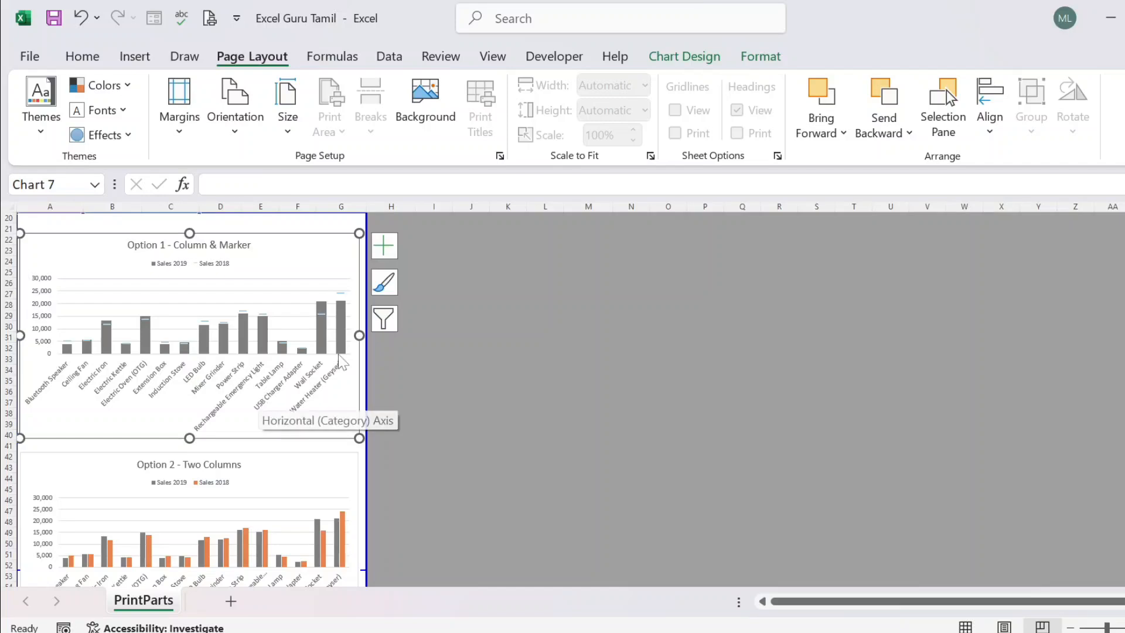
Step: Deselect the chart and look through all the sheet's pages in the print preview to check how the resized charts print
scroll(341, 360, "up", 5)
scroll(341, 357, "up", 2)
left_click(261, 291)
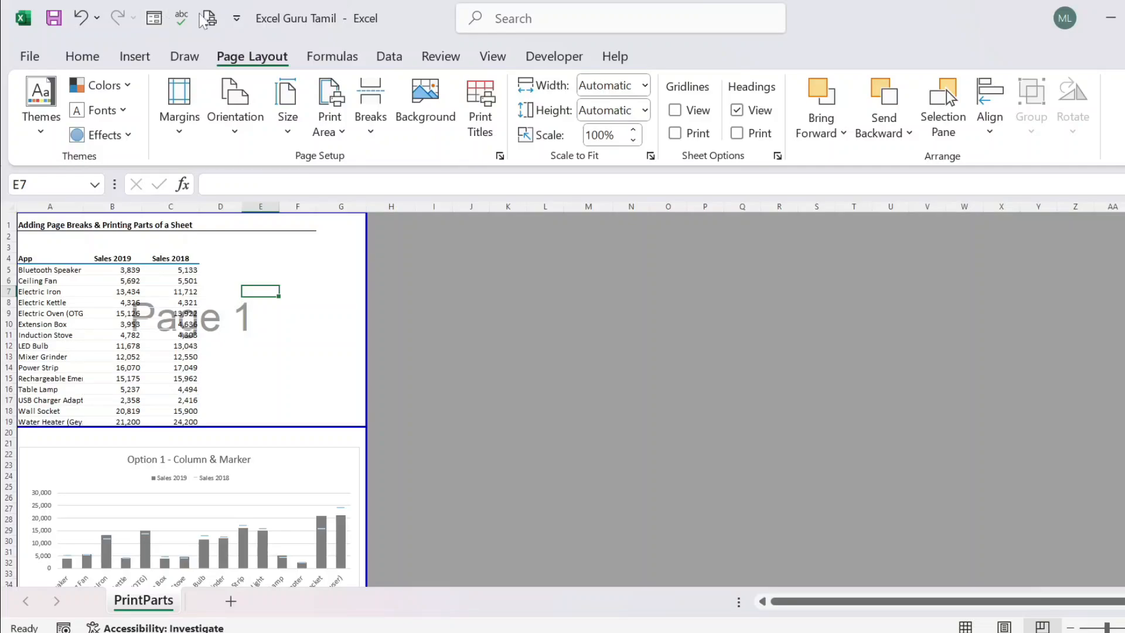
left_click(209, 20)
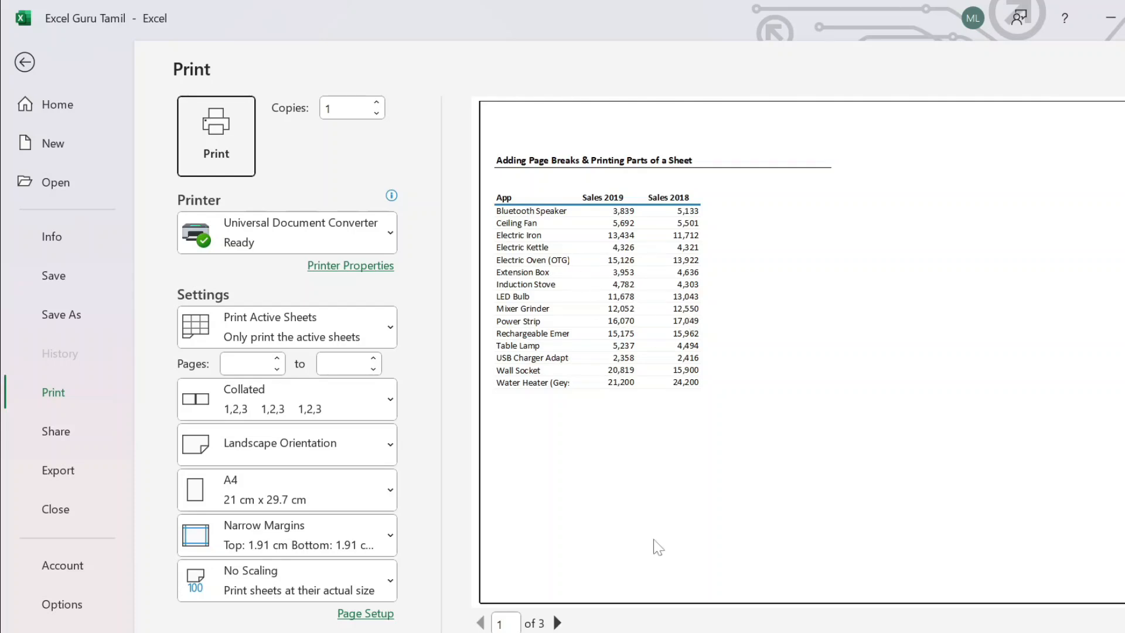
left_click(557, 623)
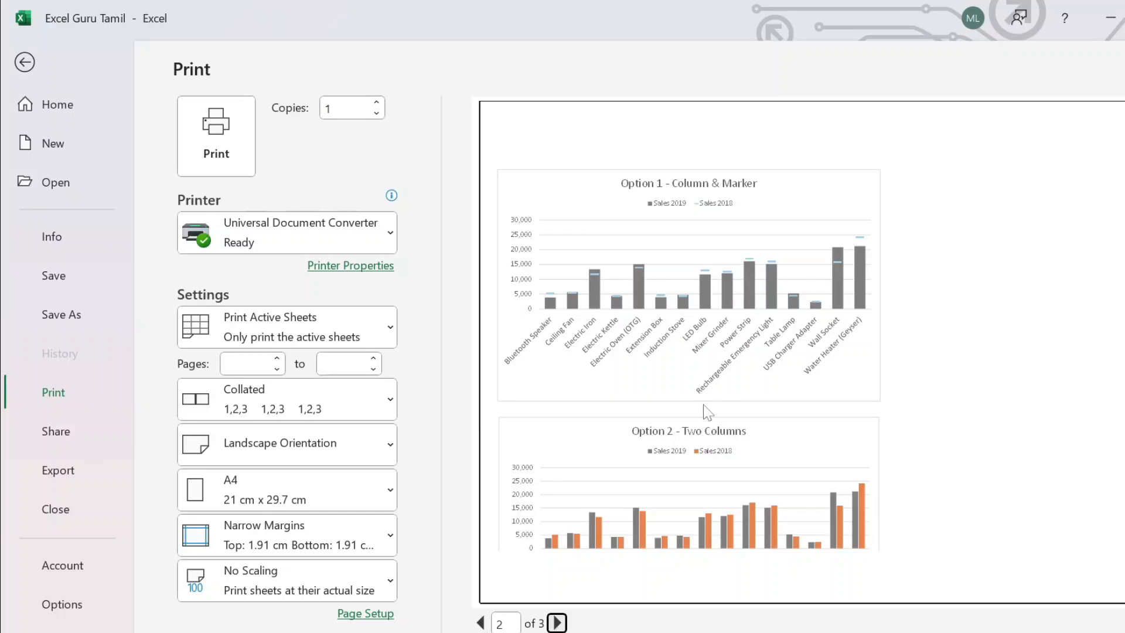
left_click(556, 623)
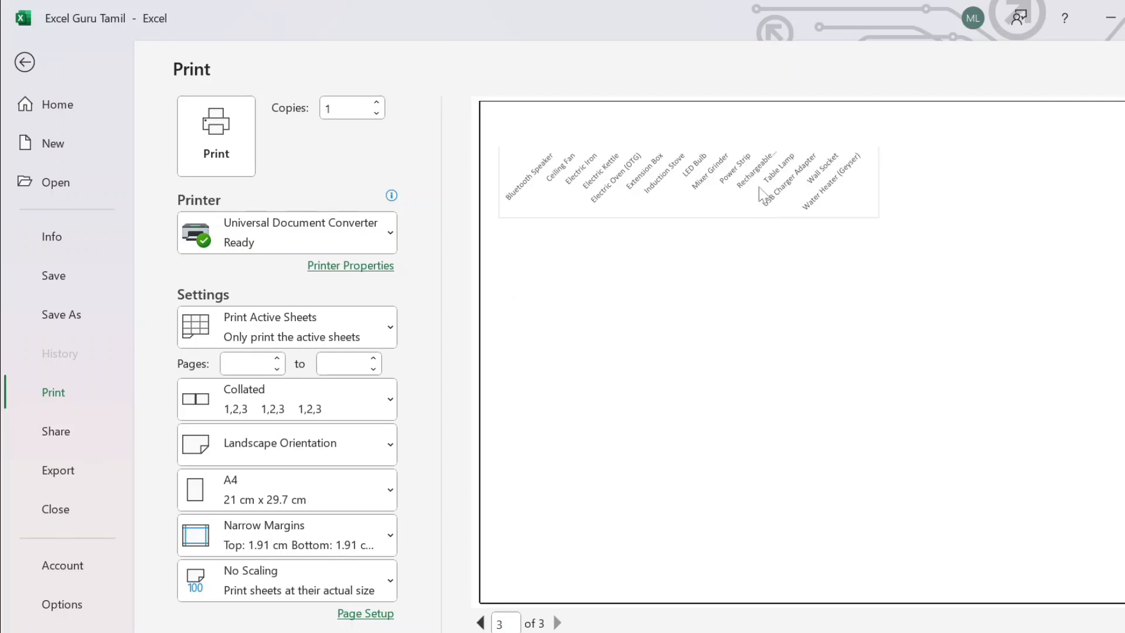
Step: Leave the print preview and extend the print area's right boundary to include column H
key("Escape")
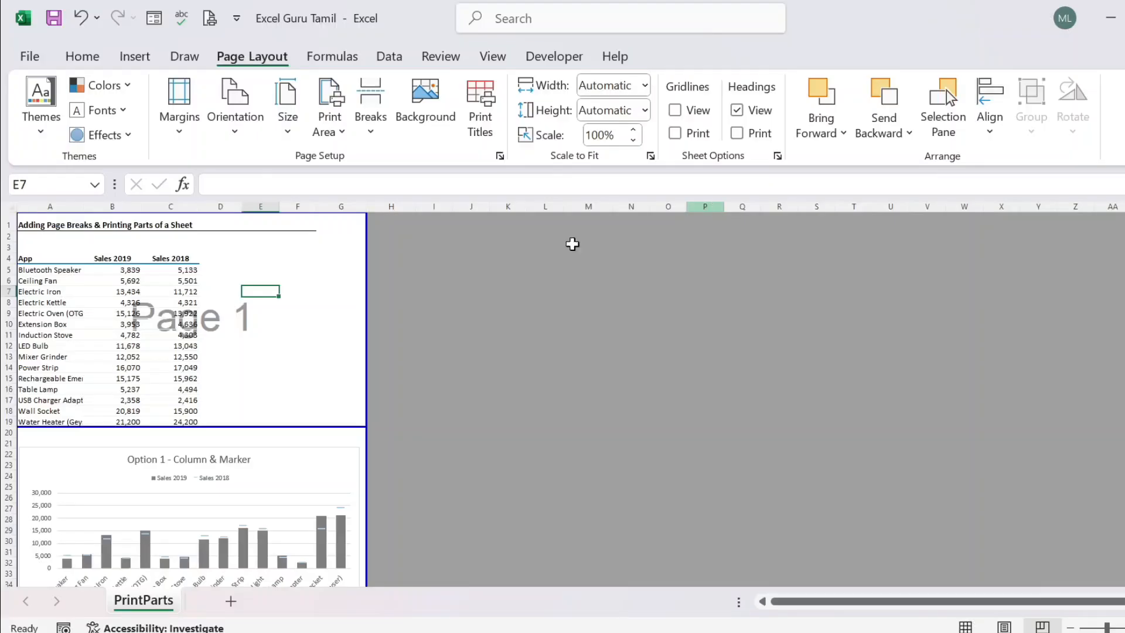
scroll(277, 383, "down", 9)
scroll(278, 384, "down", 2)
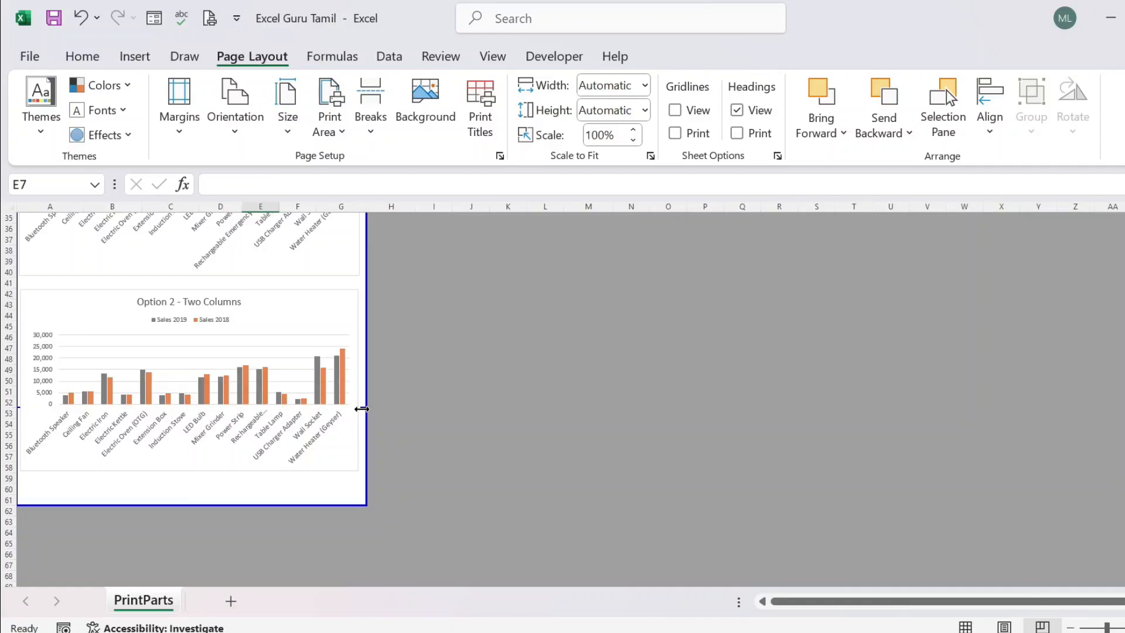
left_click_drag(364, 402, 390, 402)
left_click_drag(361, 407, 361, 407)
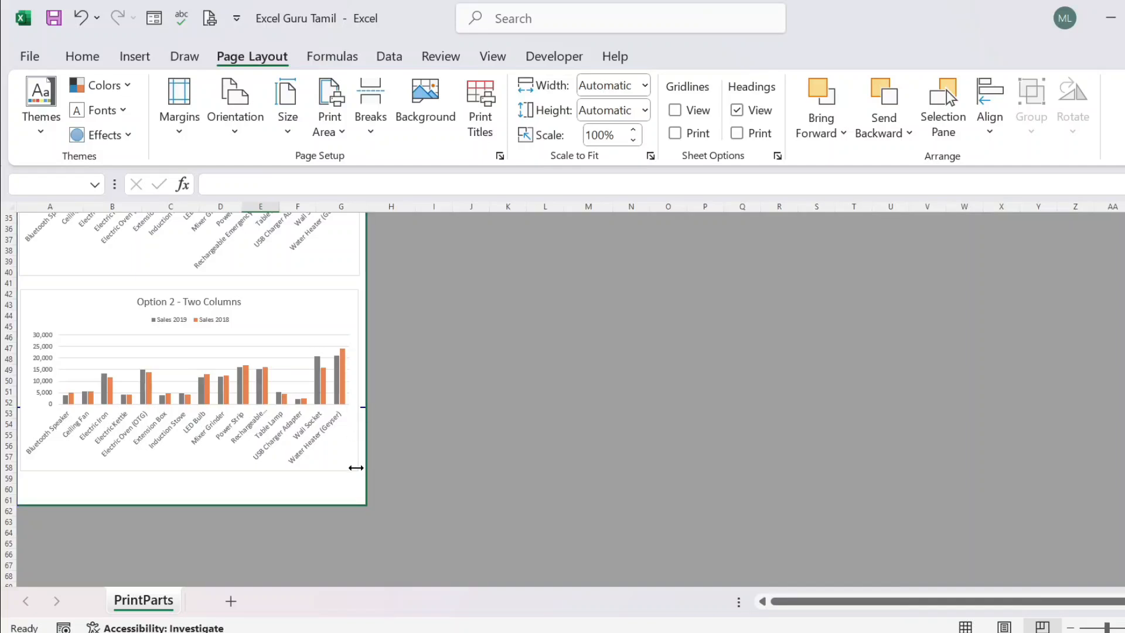
left_click_drag(354, 506, 353, 507)
left_click_drag(364, 404, 406, 397)
Step: Move the automatic page break below row 52 down to the print area's end at row 61, keeping both charts on one page
scroll(369, 465, "down", 6)
scroll(369, 465, "down", 8)
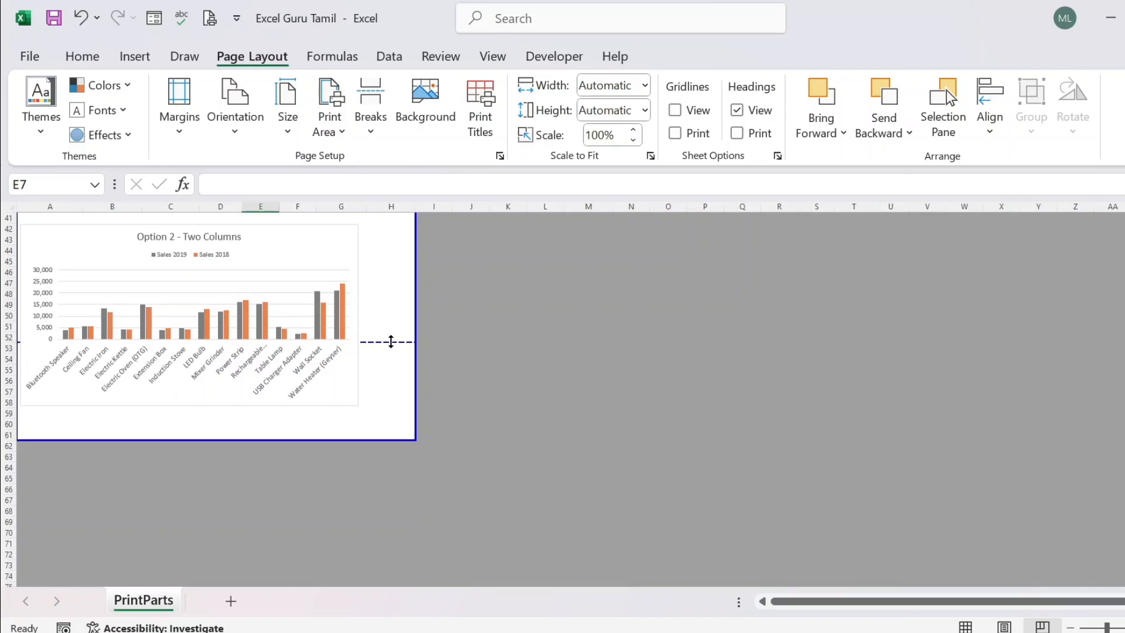
left_click_drag(390, 341, 381, 443)
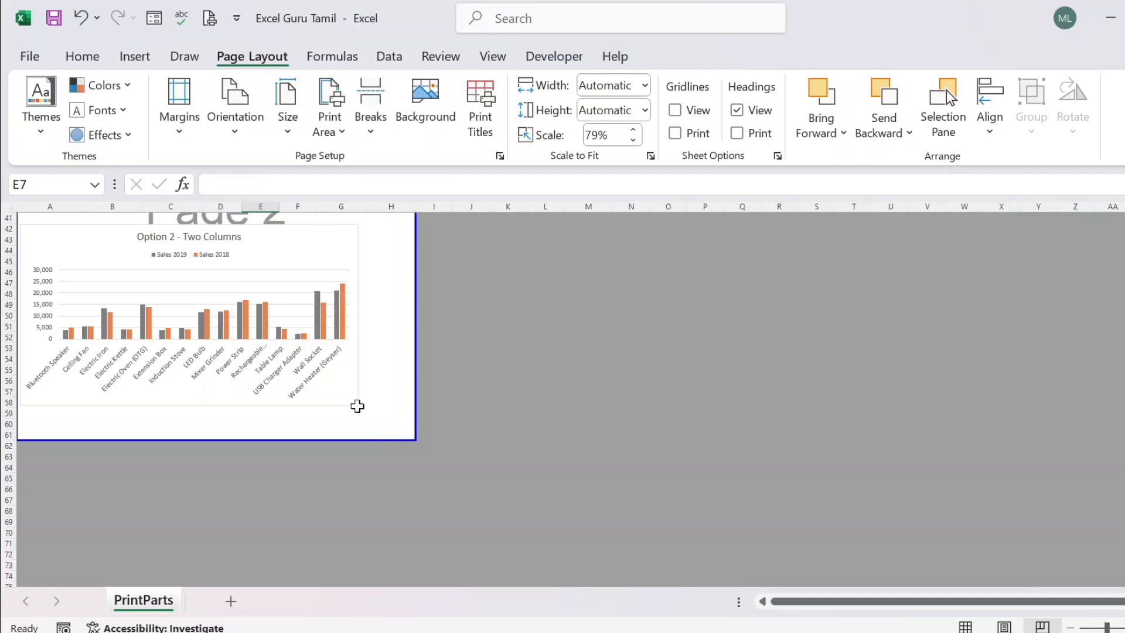
Step: Review the adjusted page layout on the sheet and check the table and chart pages in the print preview
scroll(349, 394, "up", 13)
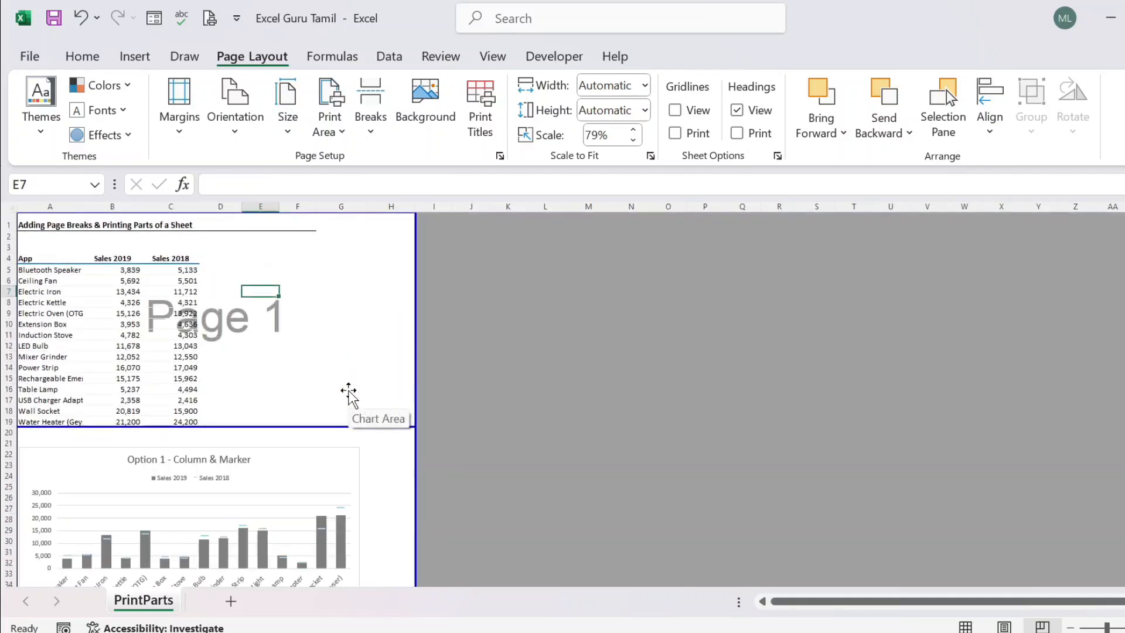
scroll(349, 393, "down", 9)
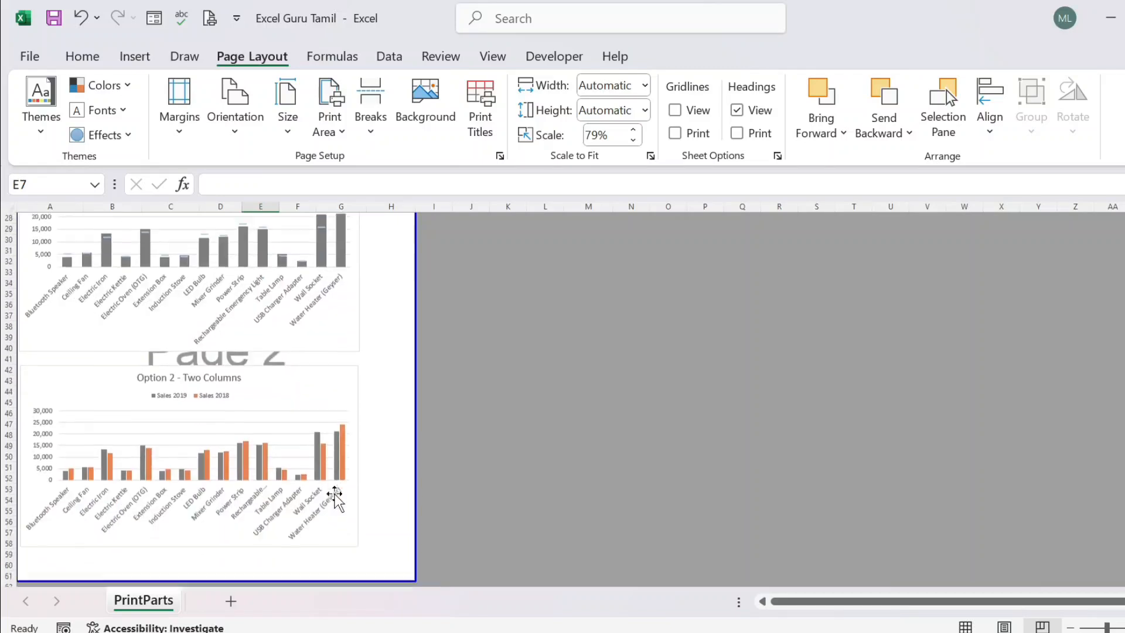
scroll(335, 494, "down", 1)
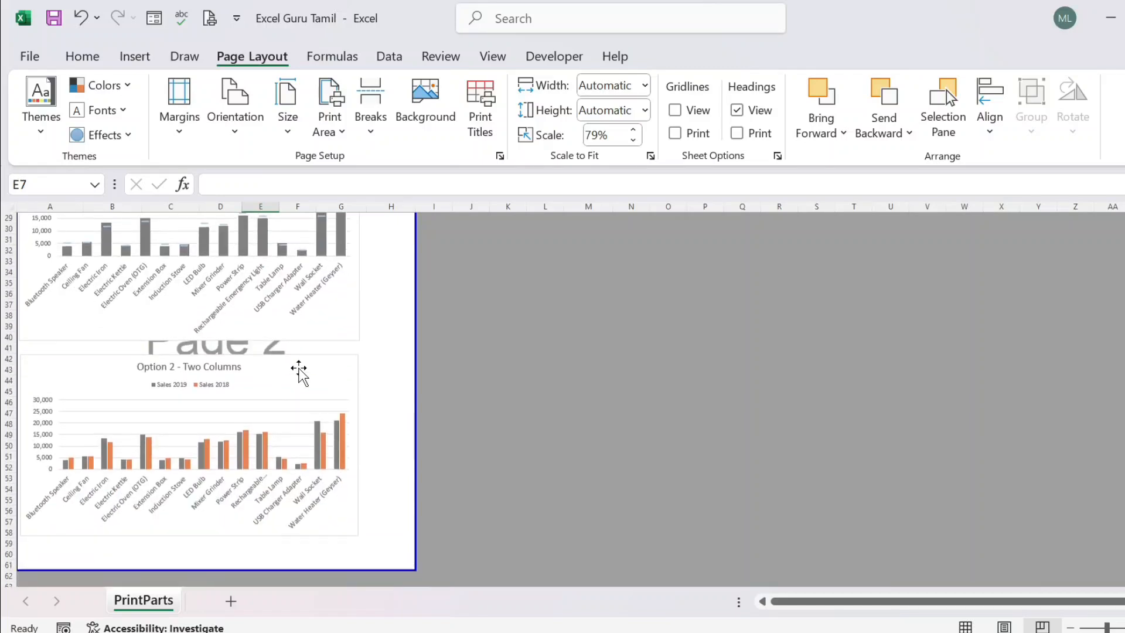
left_click(209, 19)
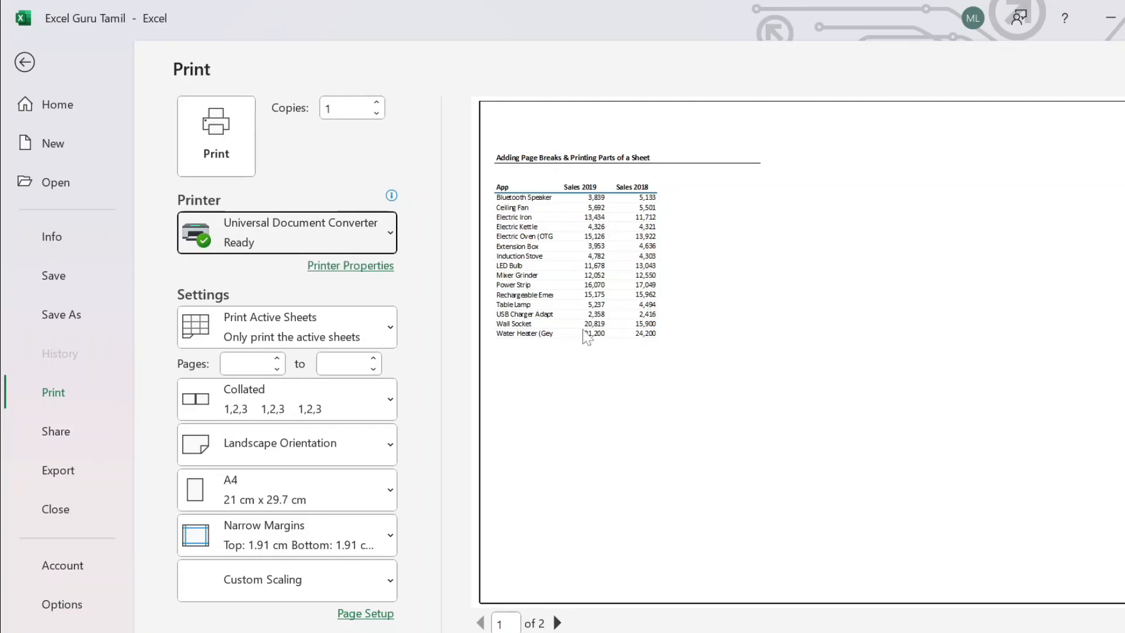
left_click(558, 623)
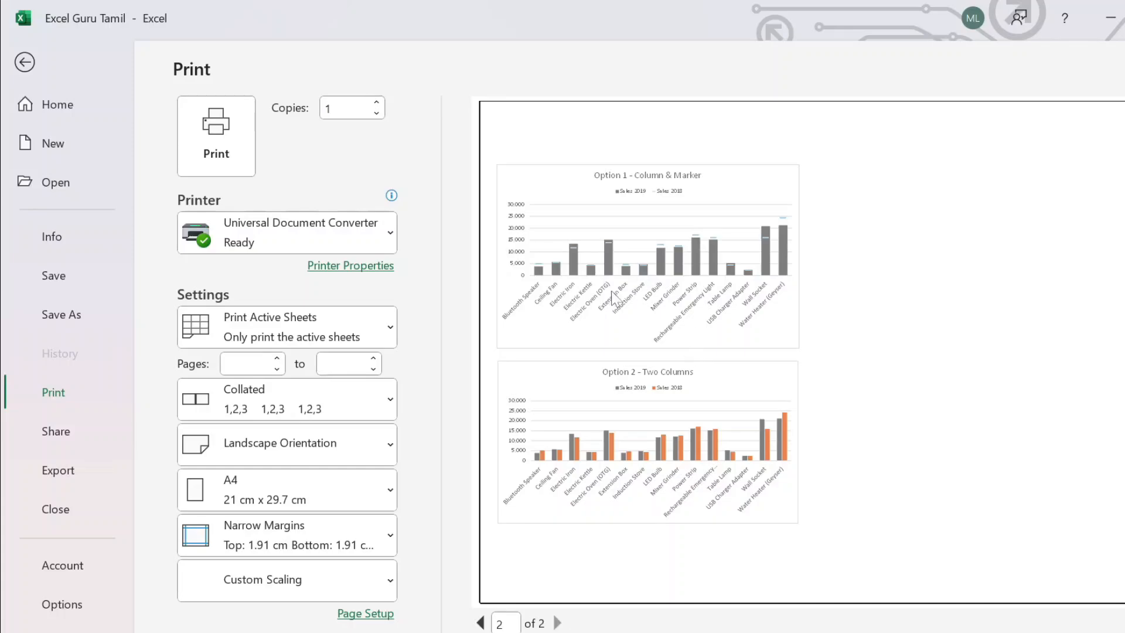
key("Escape")
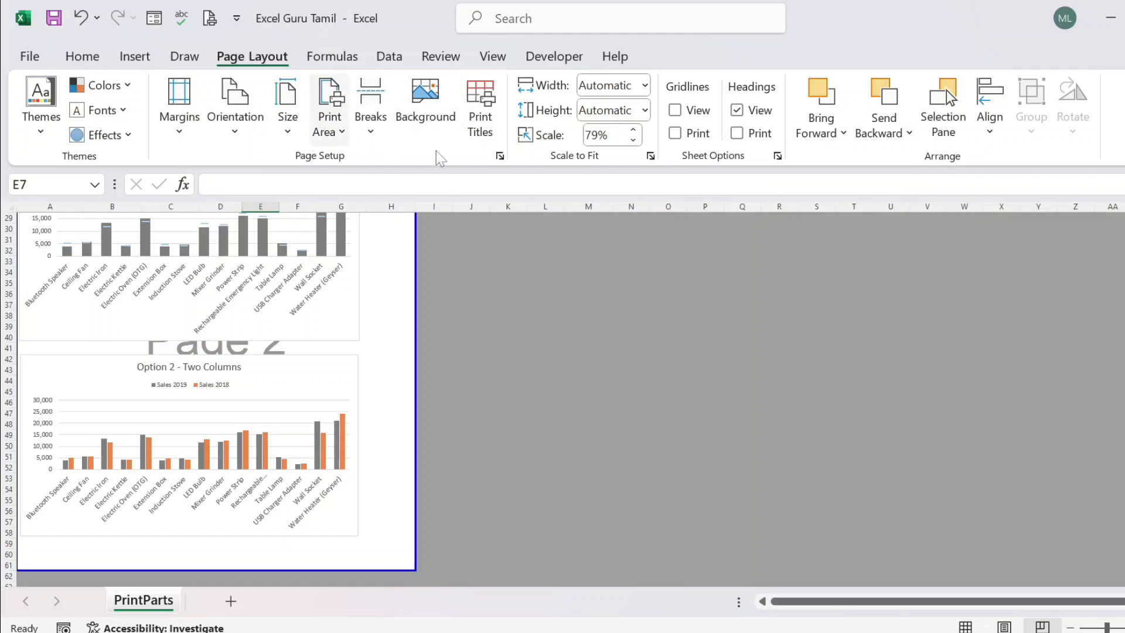
Step: Center the printed content on the page both horizontally and vertically in the Page Setup margins
left_click(500, 157)
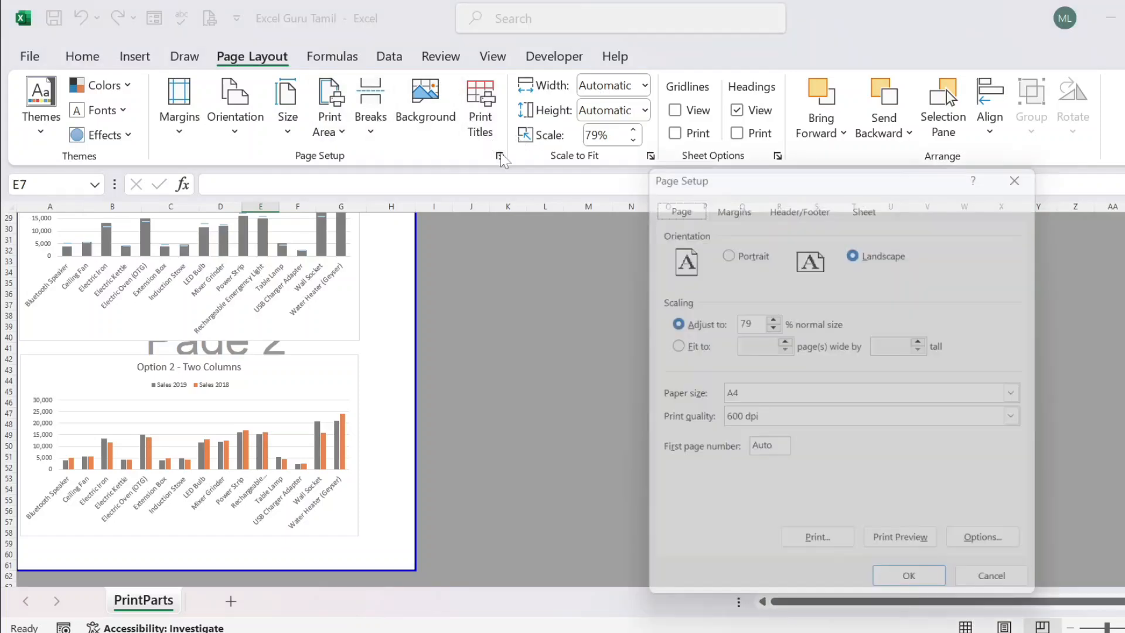
left_click(730, 200)
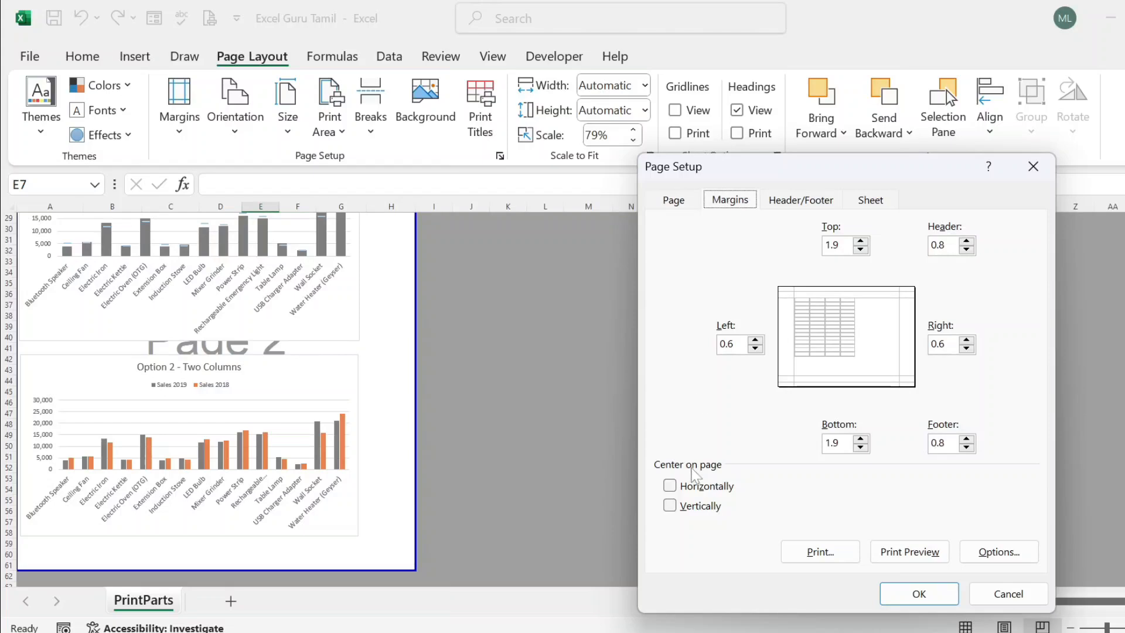
left_click(670, 486)
left_click(670, 505)
left_click(919, 594)
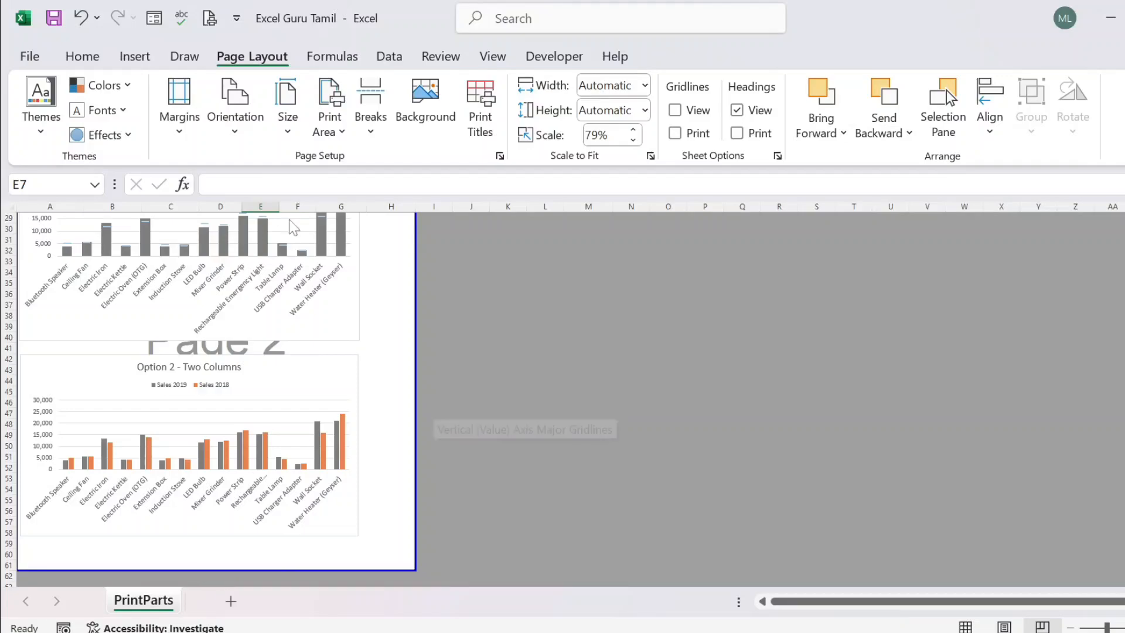
Step: Check the centering of the table page and the charts page in the print preview, and return to the sheet
left_click(209, 18)
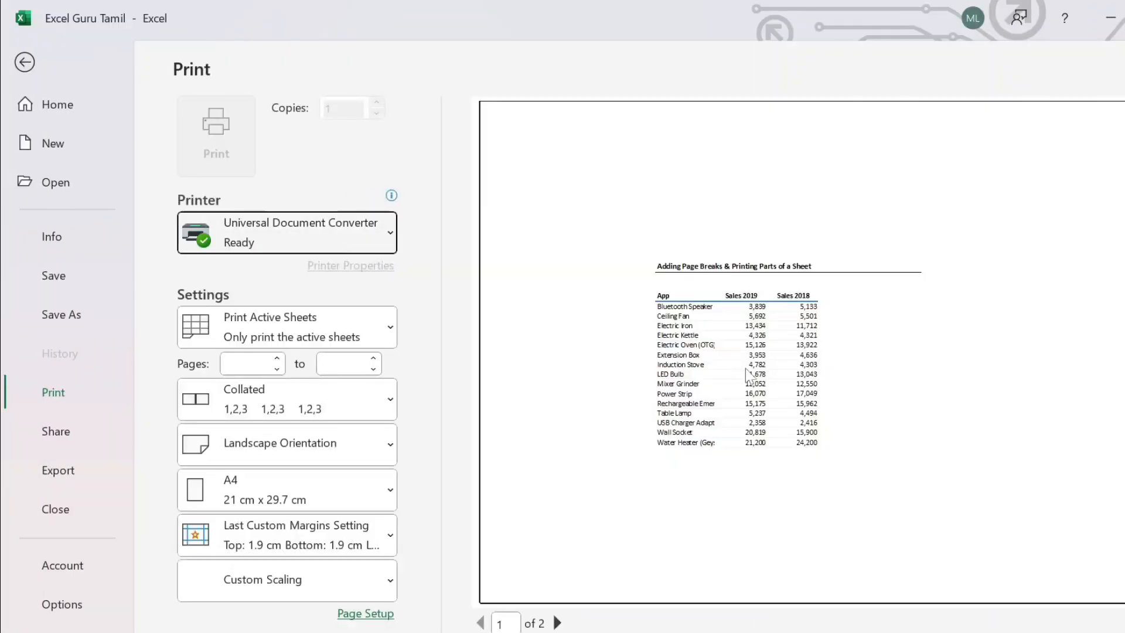
left_click(557, 622)
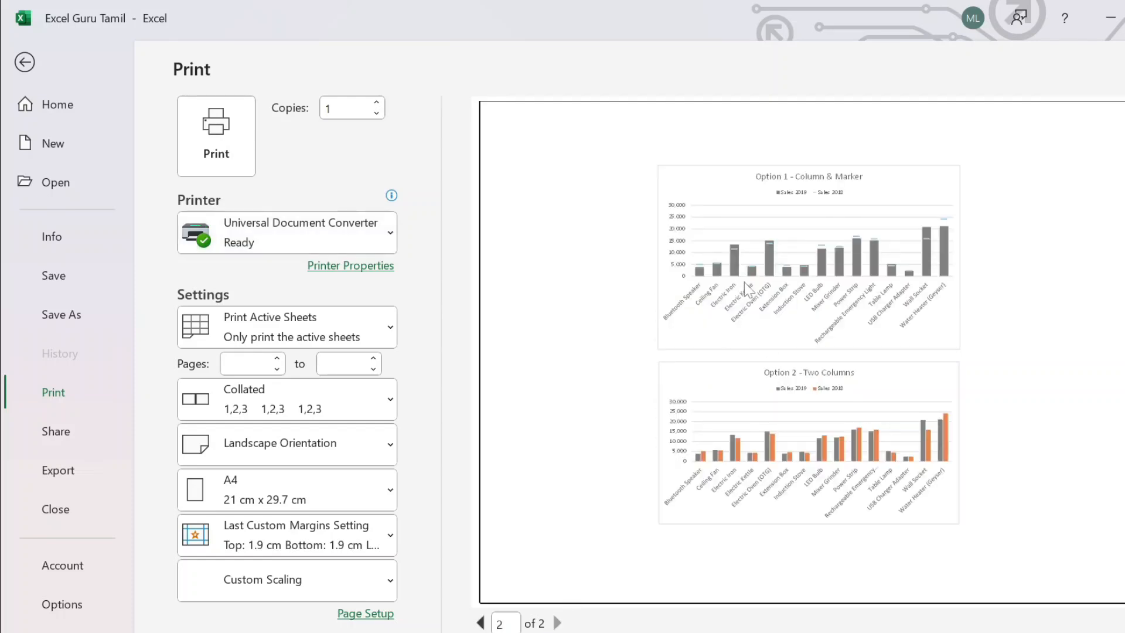
key("Escape")
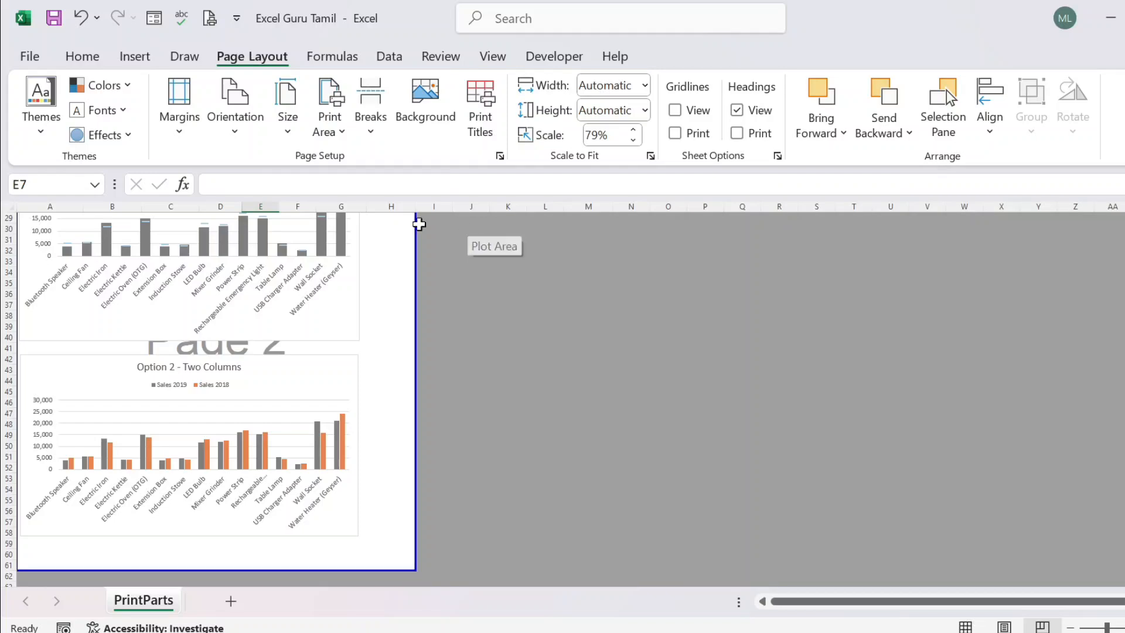